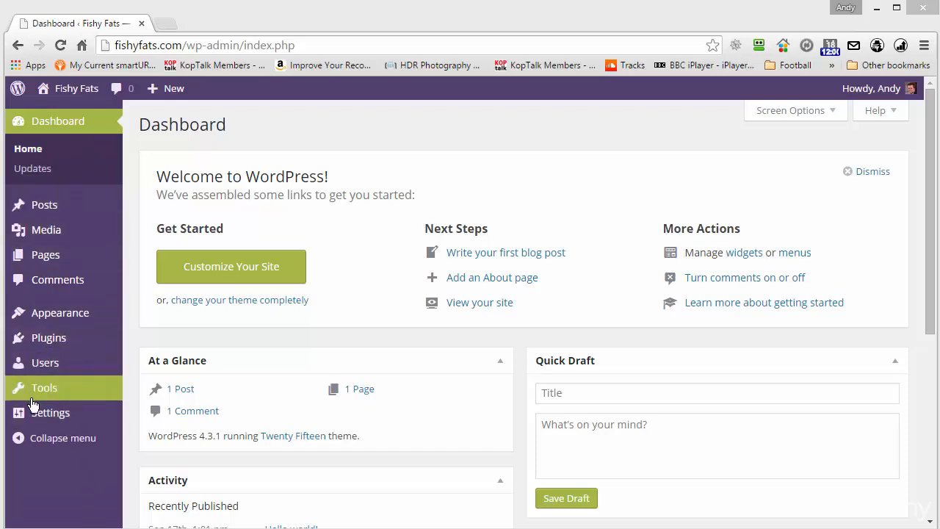
Replace the admin e-mail address in General Settings with the new Gmail address.
left_click(50, 417)
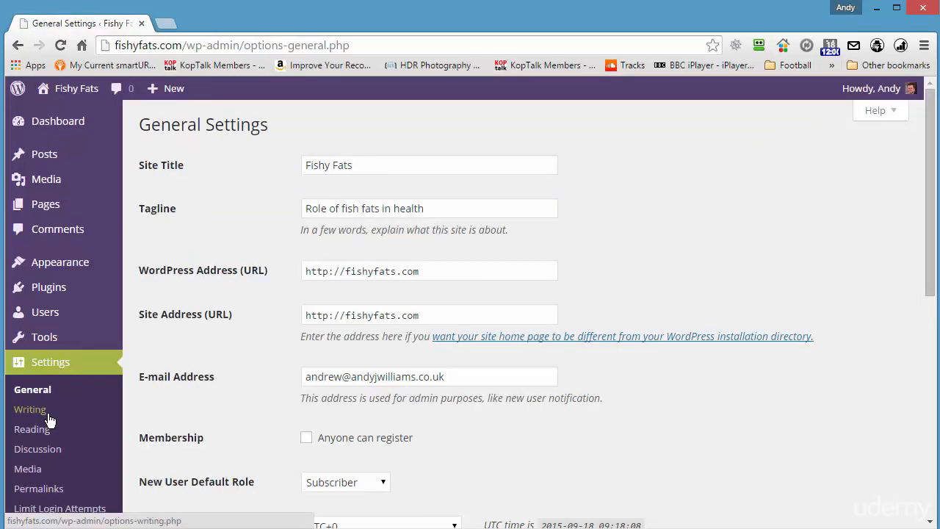
scroll(44, 305, "down", 2)
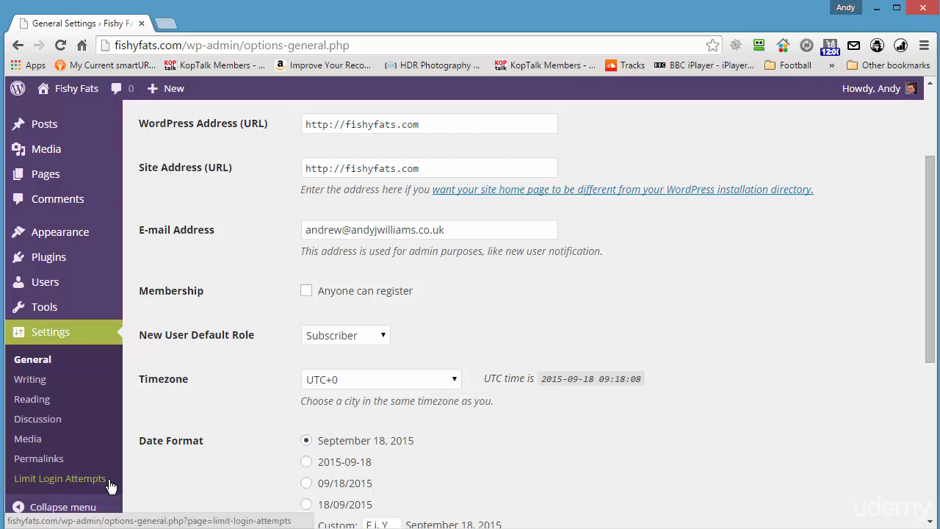
scroll(816, 280, "up", 3)
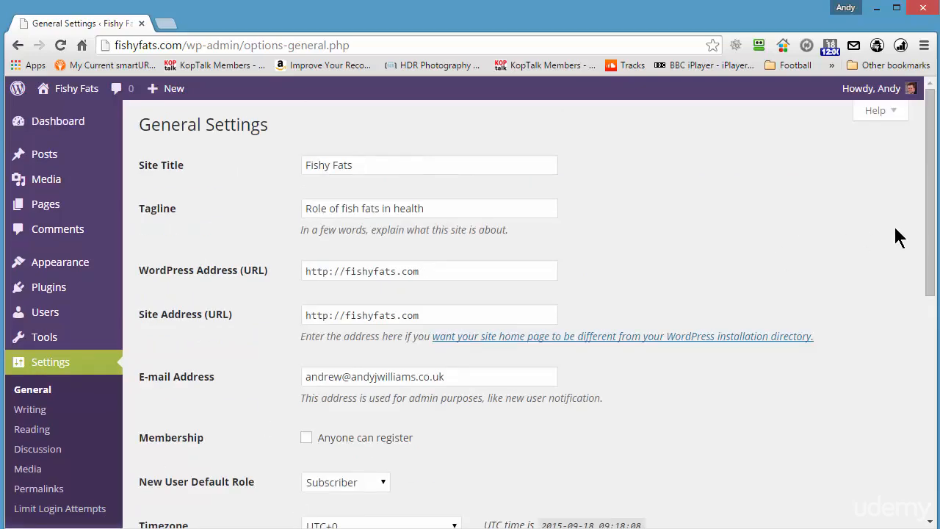
left_click_drag(931, 143, 936, 144)
left_click_drag(445, 376, 198, 383)
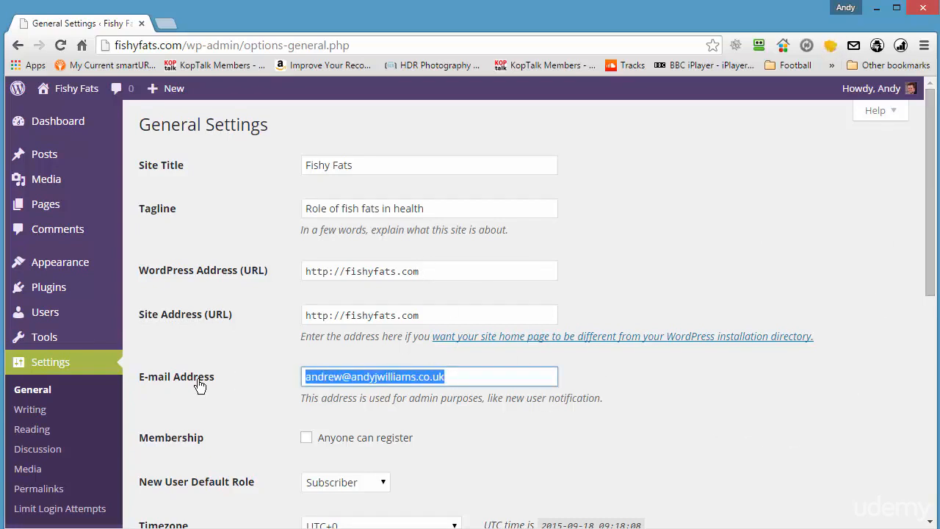
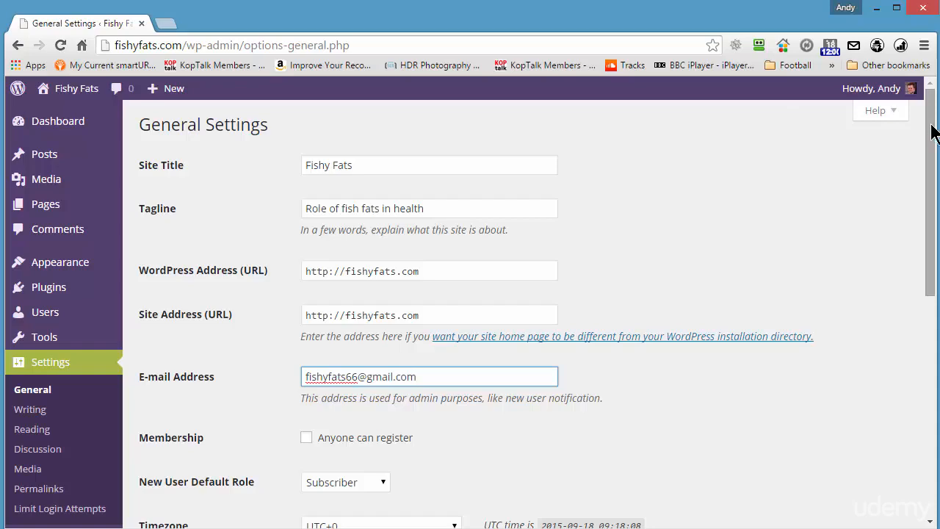
Keep the timezone at UTC+0 and save the general settings.
left_click_drag(934, 132, 929, 308)
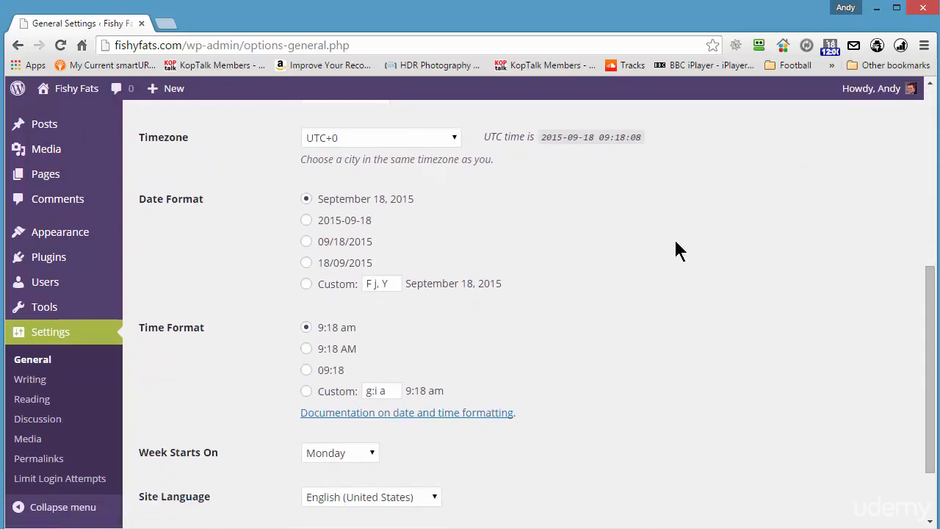
left_click(447, 137)
left_click(447, 136)
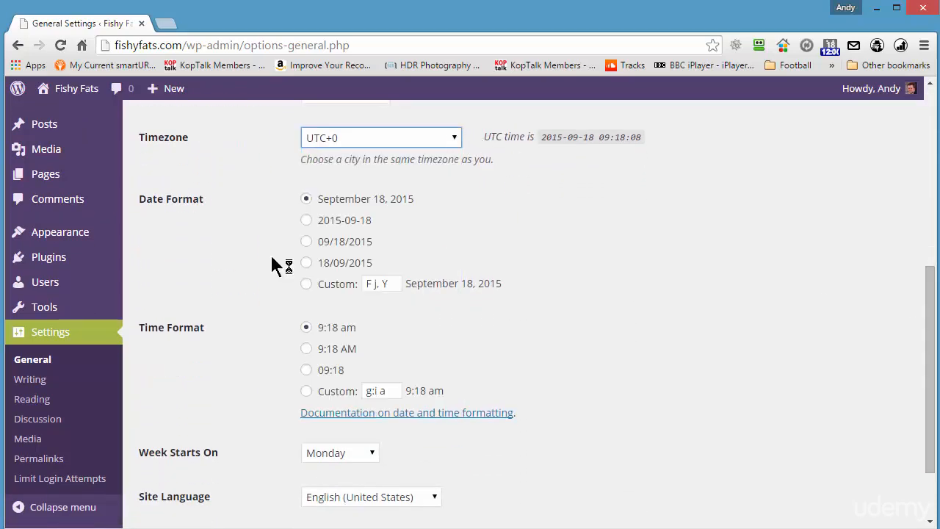
scroll(604, 332, "down", 2)
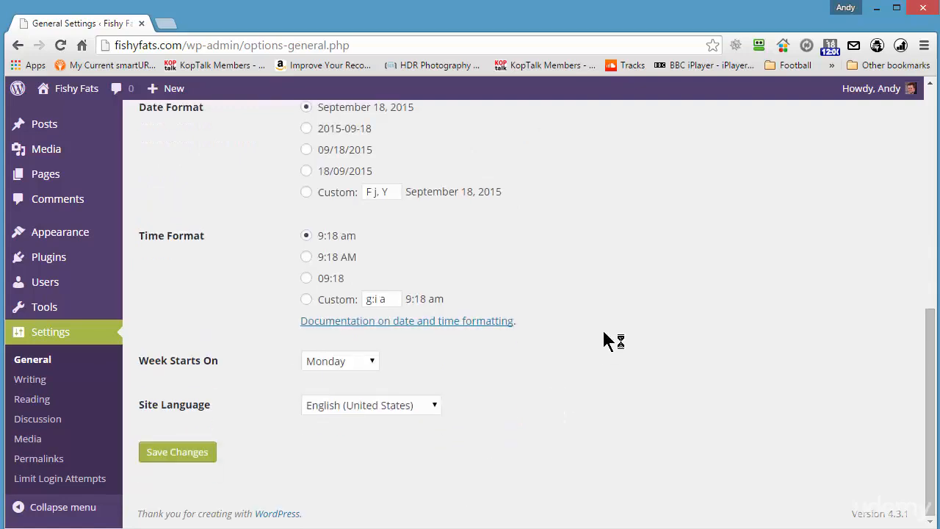
left_click(207, 451)
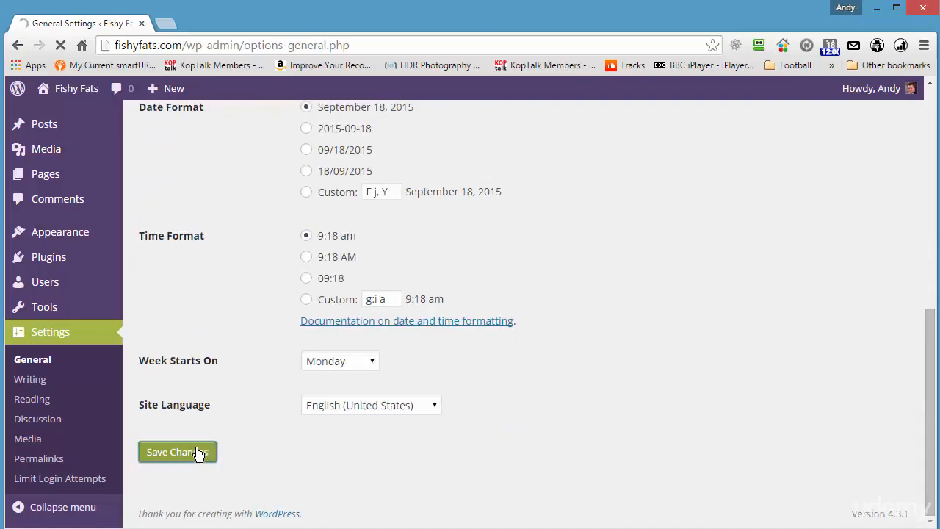
scroll(236, 321, "down", 1)
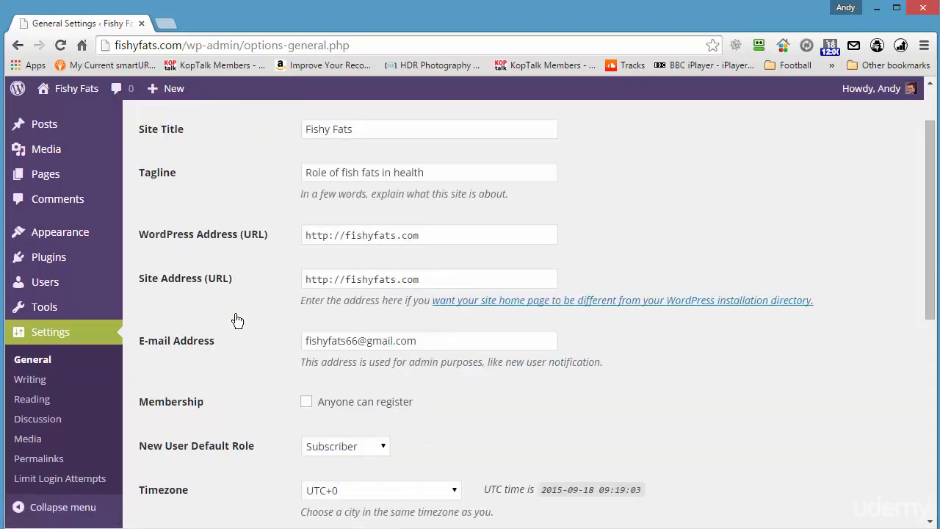
scroll(236, 321, "up", 1)
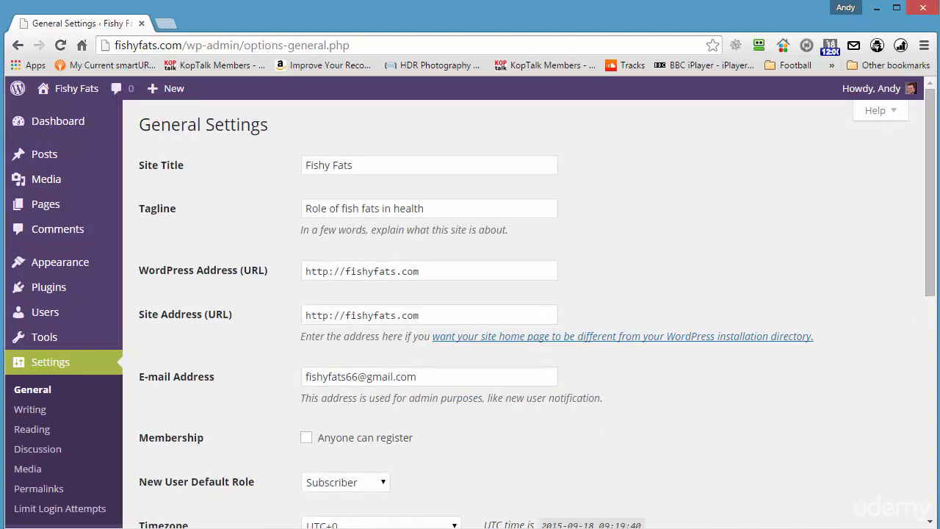
left_click(28, 416)
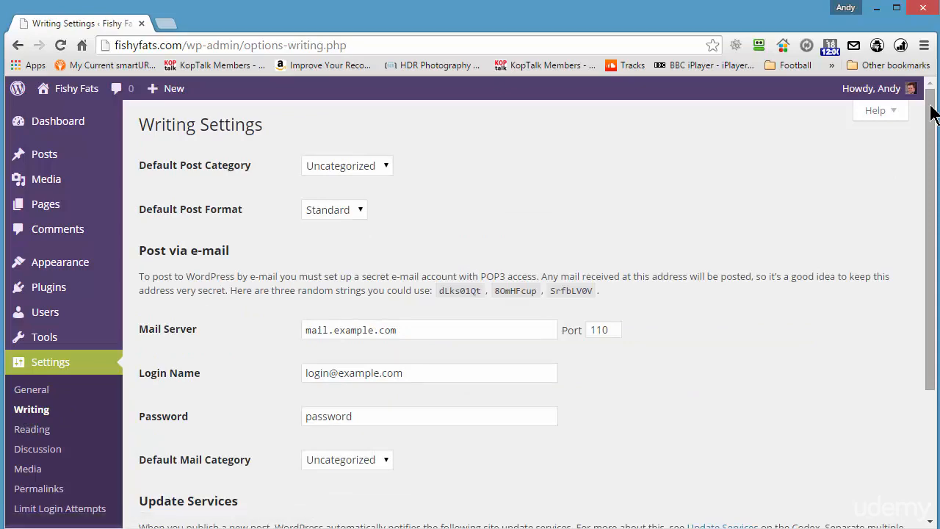
left_click_drag(929, 126, 933, 336)
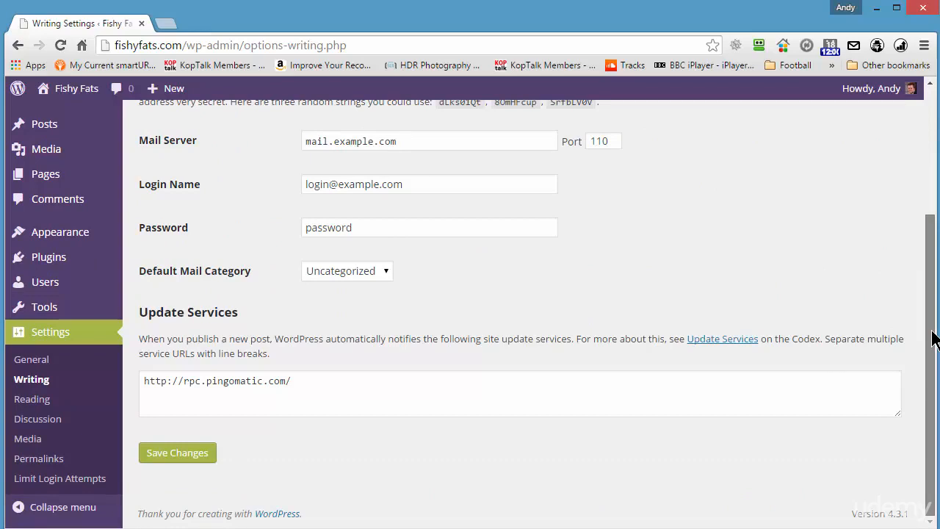
left_click_drag(932, 339, 934, 110)
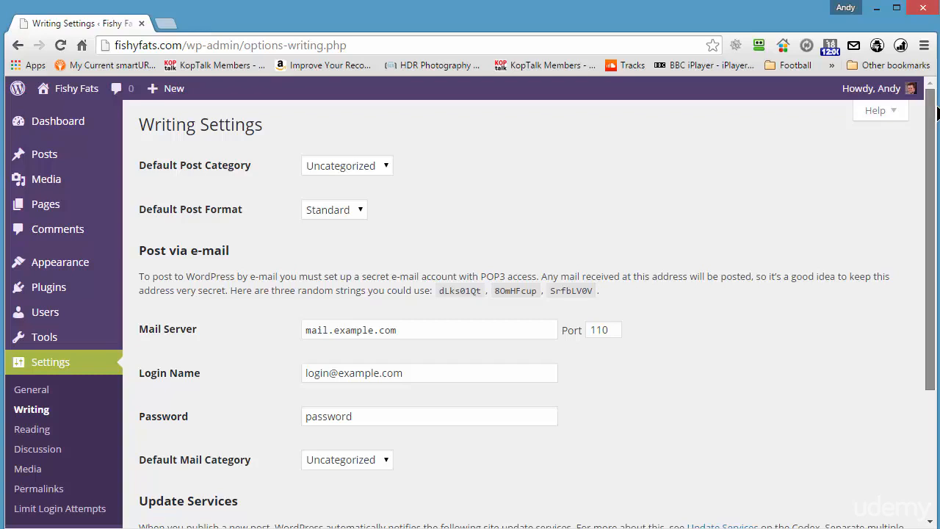
left_click_drag(935, 136, 932, 293)
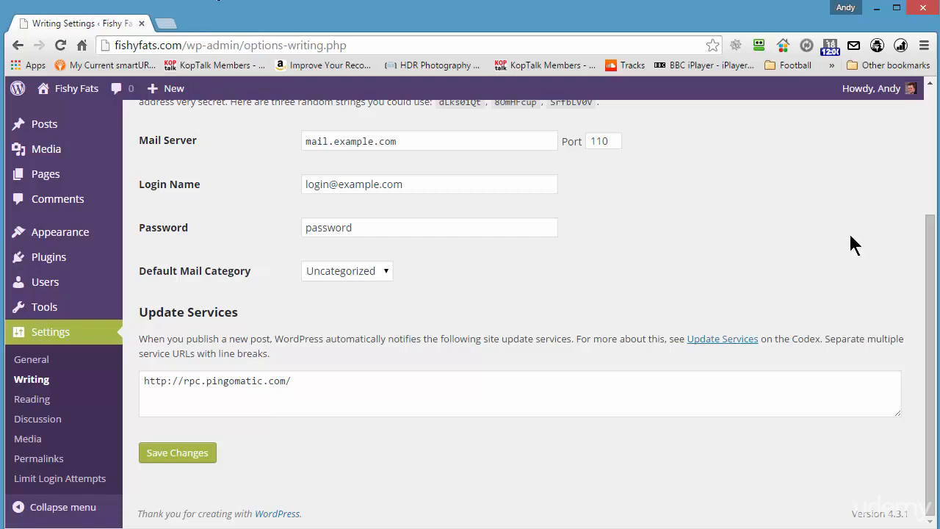
left_click_drag(927, 243, 932, 103)
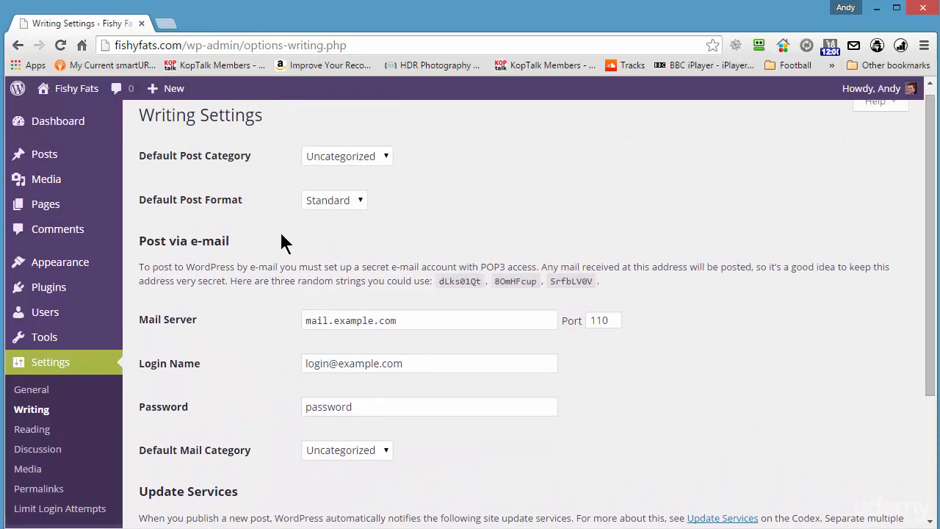
scroll(565, 371, "down", 3)
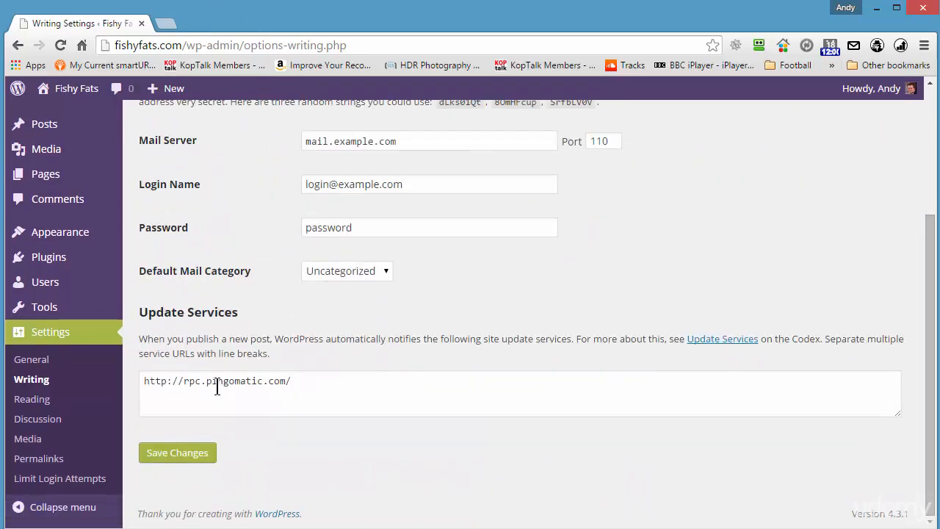
Search Google for 'wordpress pinglist 2015' and open the mygenesisthemes ping list article.
left_click(168, 44)
type("google.com")
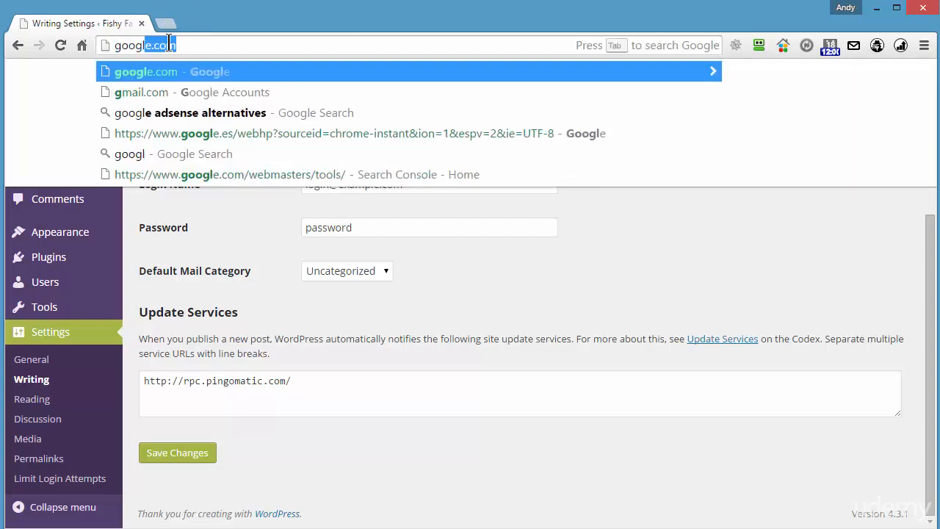
key("alt+Return")
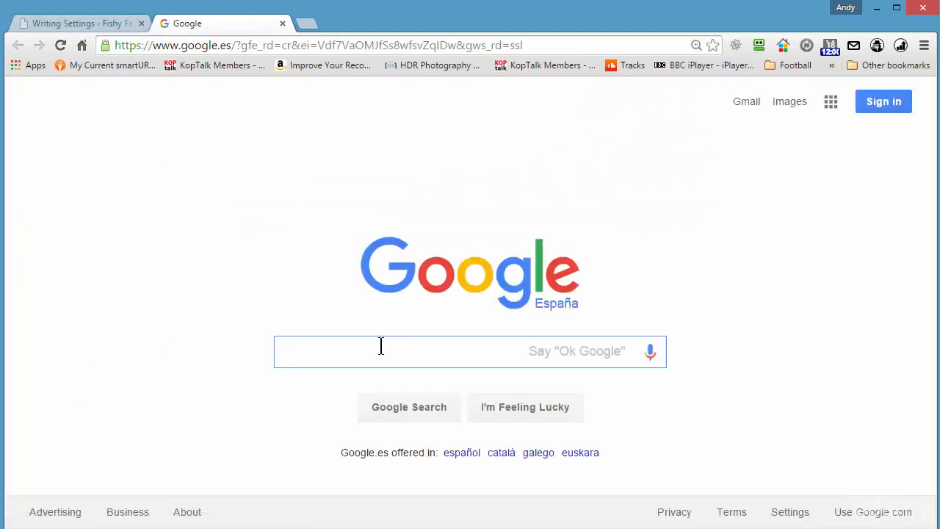
type("wordpre")
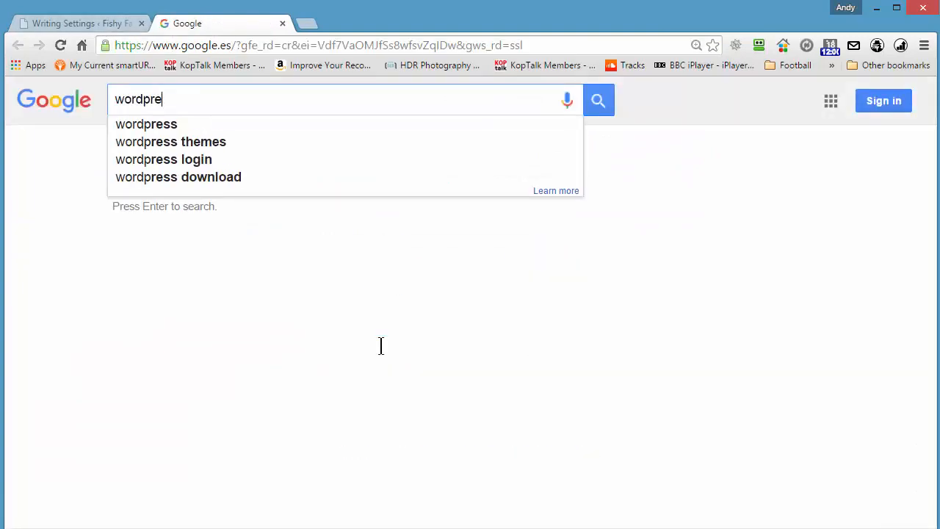
type("ss pinglist ")
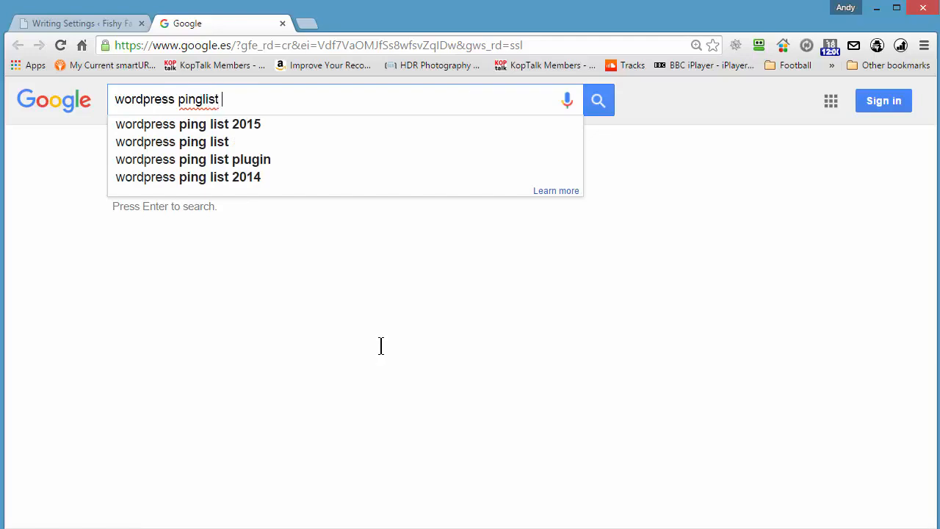
type("2015")
key("Return")
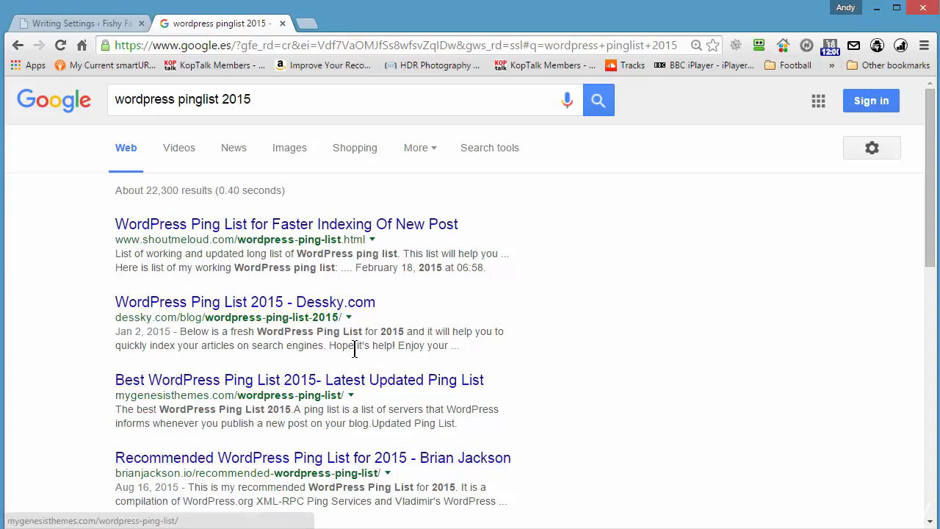
left_click(179, 382)
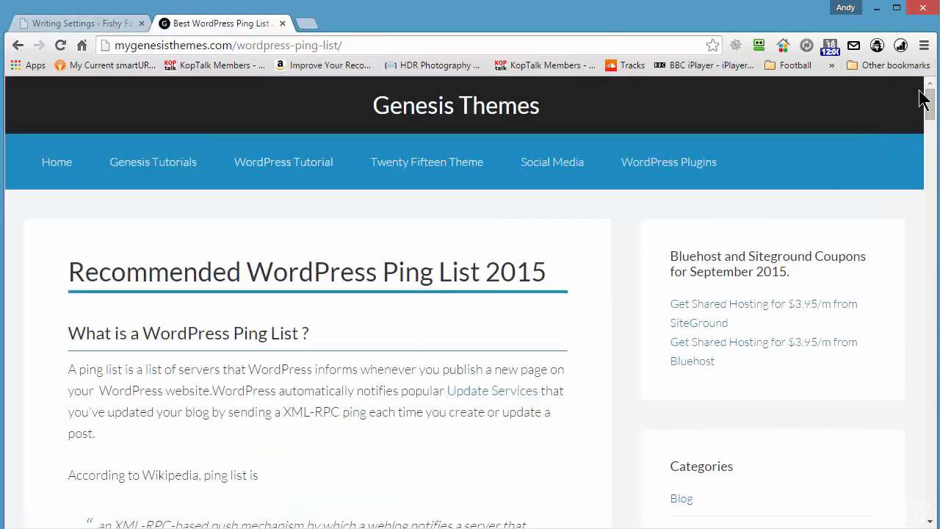
left_click_drag(927, 97, 932, 135)
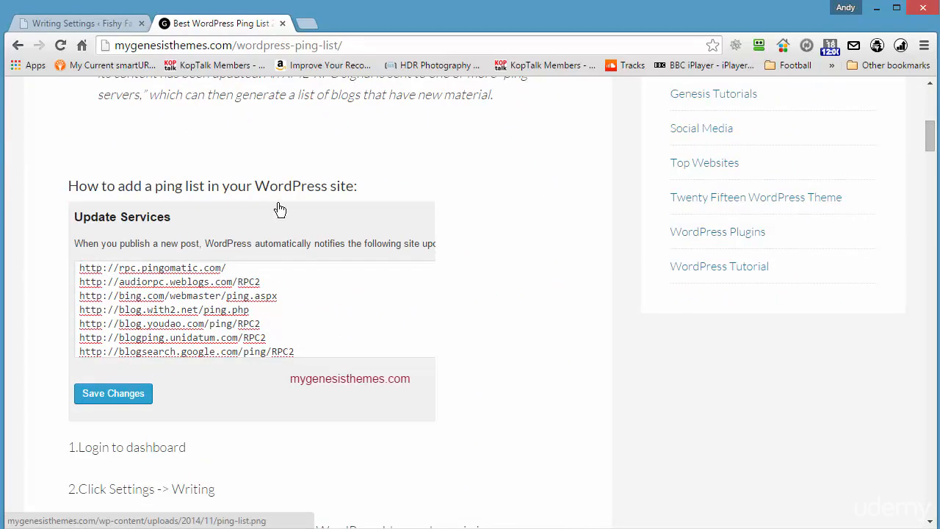
scroll(279, 209, "down", 9)
scroll(279, 209, "down", 20)
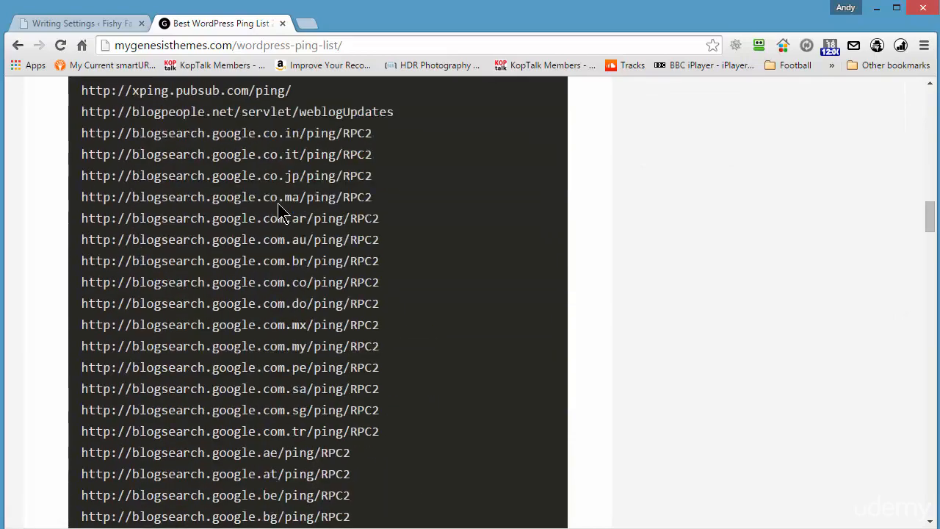
scroll(279, 209, "down", 15)
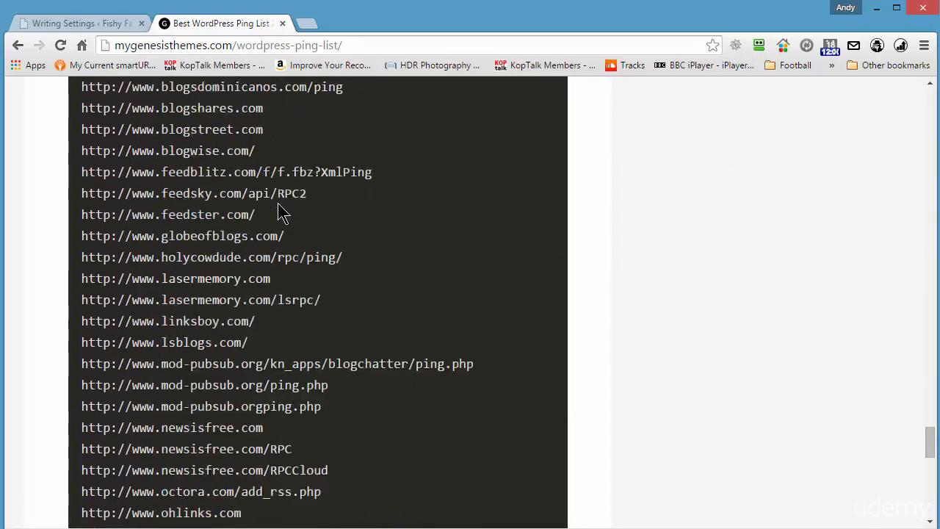
scroll(279, 209, "up", 4)
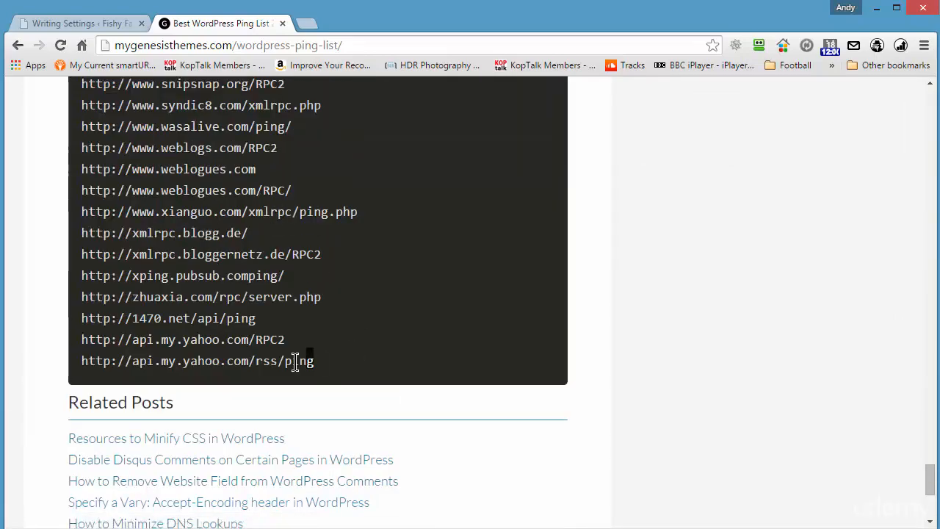
left_click_drag(312, 359, 72, 523)
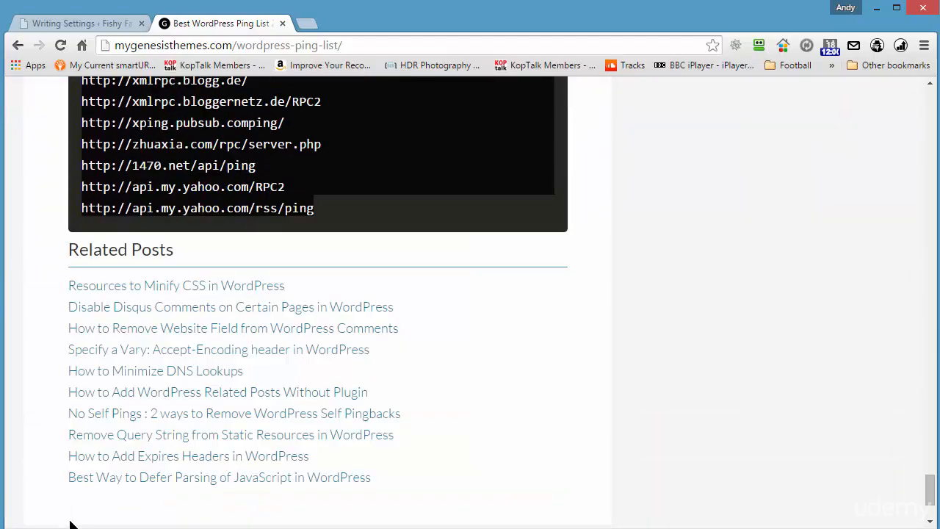
double_click(308, 208)
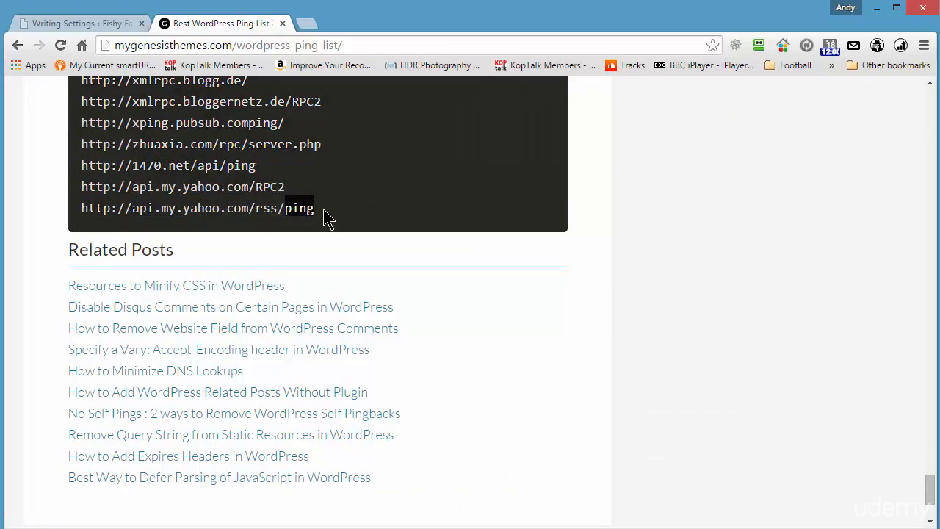
left_click_drag(300, 208, 247, 128)
left_click_drag(244, 65, 299, 211)
scroll(492, 235, "up", 15)
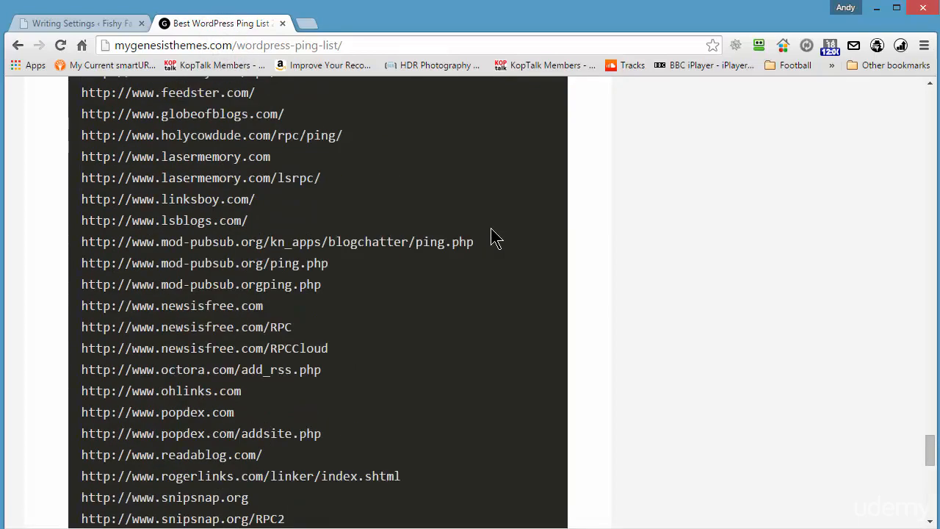
scroll(492, 234, "up", 15)
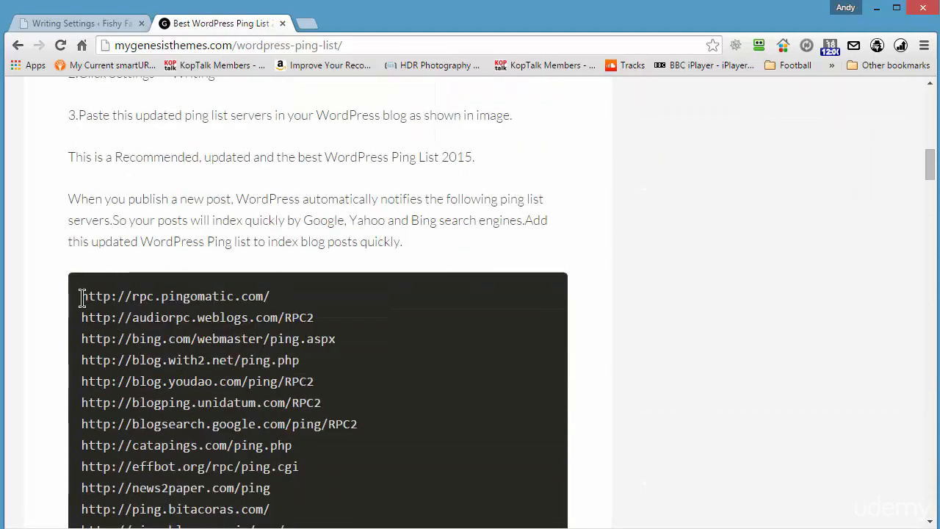
left_click_drag(82, 297, 324, 314)
right_click(308, 313)
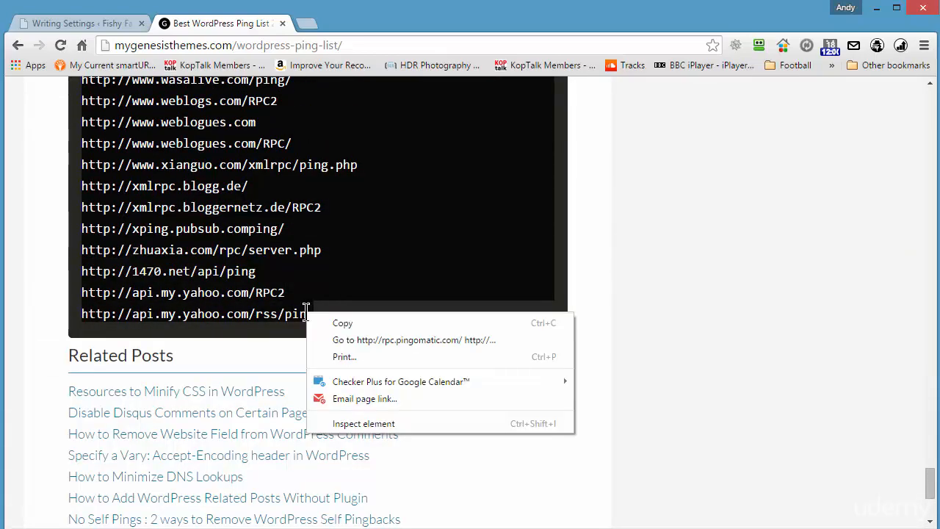
Copy the ping list and paste it over the pingomatic URL in Update Services.
left_click(321, 324)
left_click(60, 26)
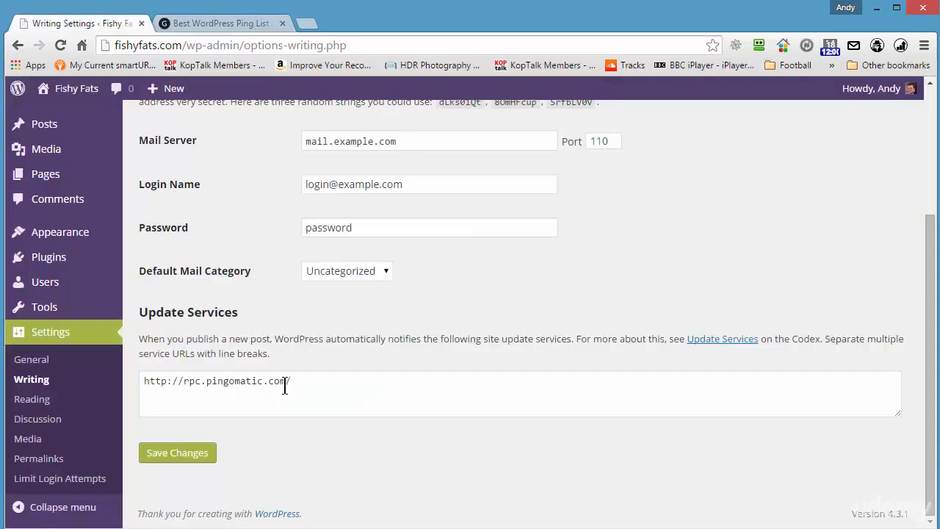
left_click_drag(323, 382, 4, 395)
key("Delete")
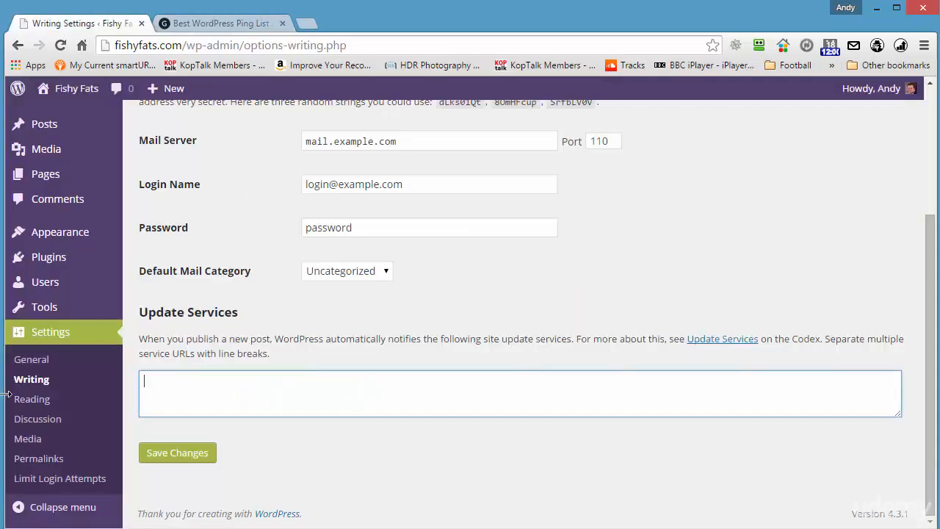
key("ctrl+v")
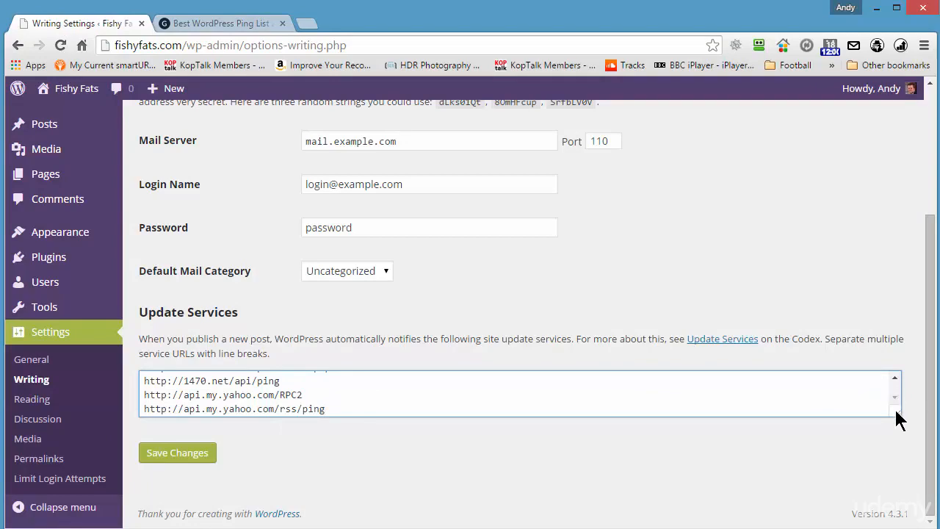
Enlarge the Update Services box and save the writing settings.
left_click_drag(897, 413, 907, 517)
scroll(809, 204, "down", 2)
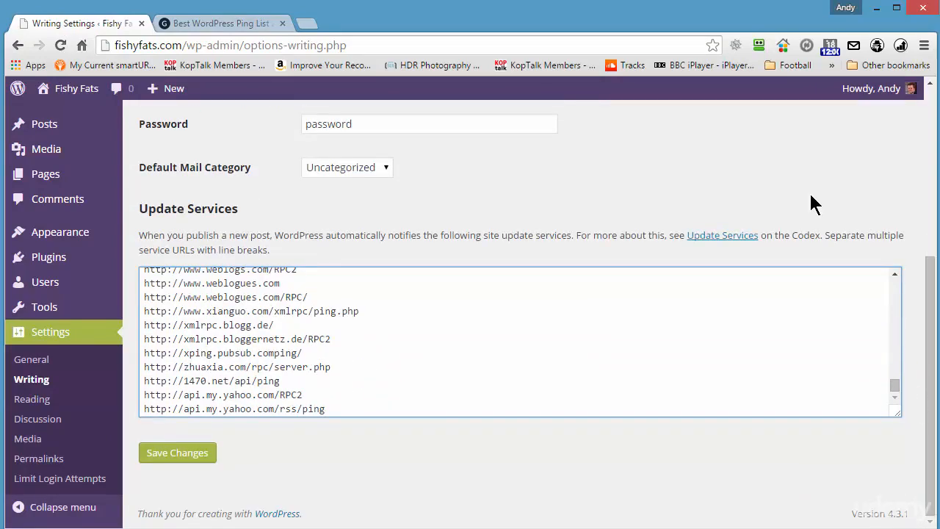
left_click(168, 453)
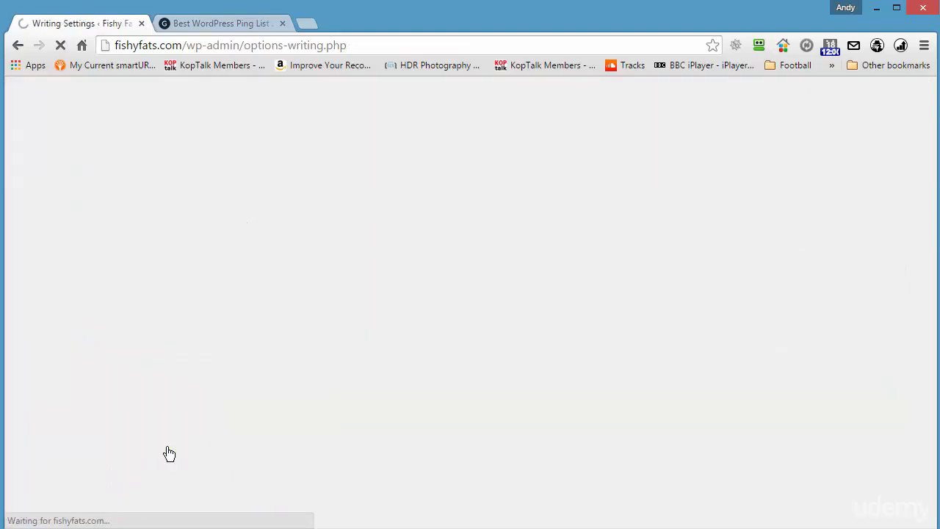
scroll(611, 257, "down", 3)
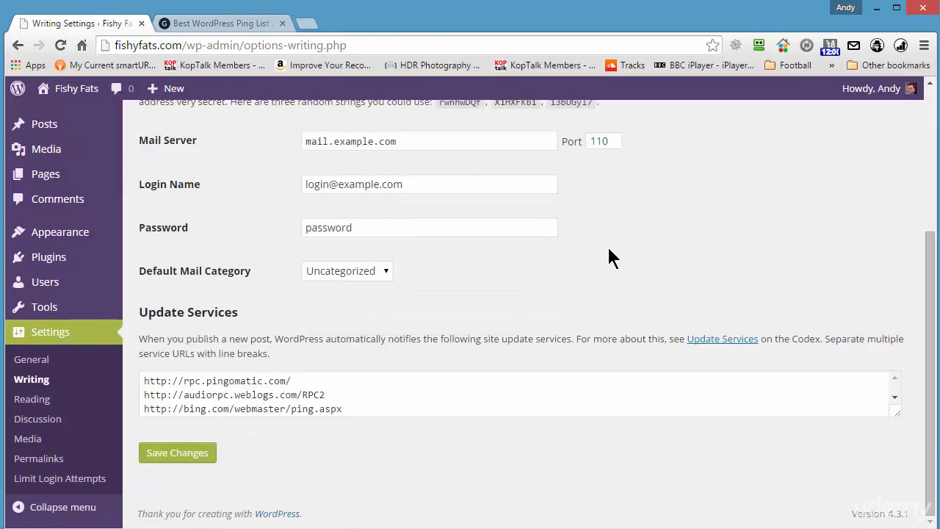
scroll(628, 308, "up", 3)
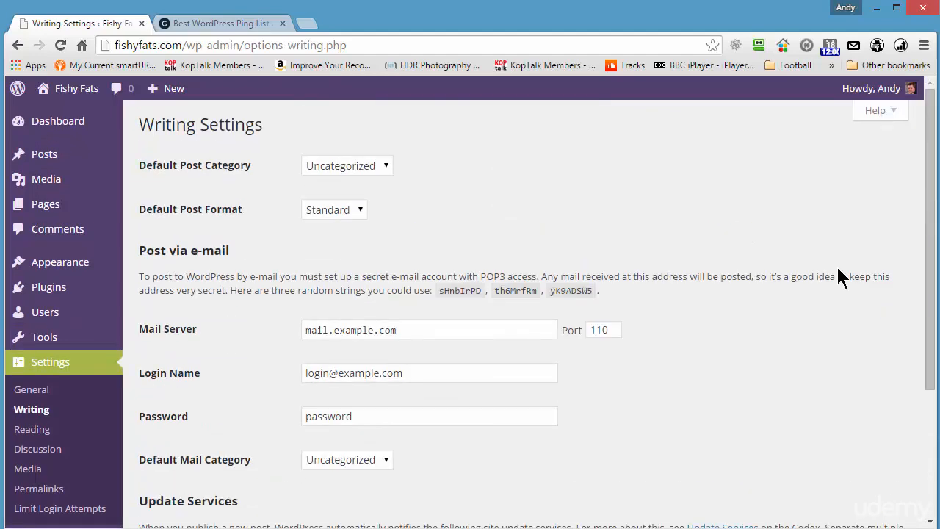
Set feeds to show article Summary, keep search engine indexing allowed, and save Reading Settings.
left_click(33, 432)
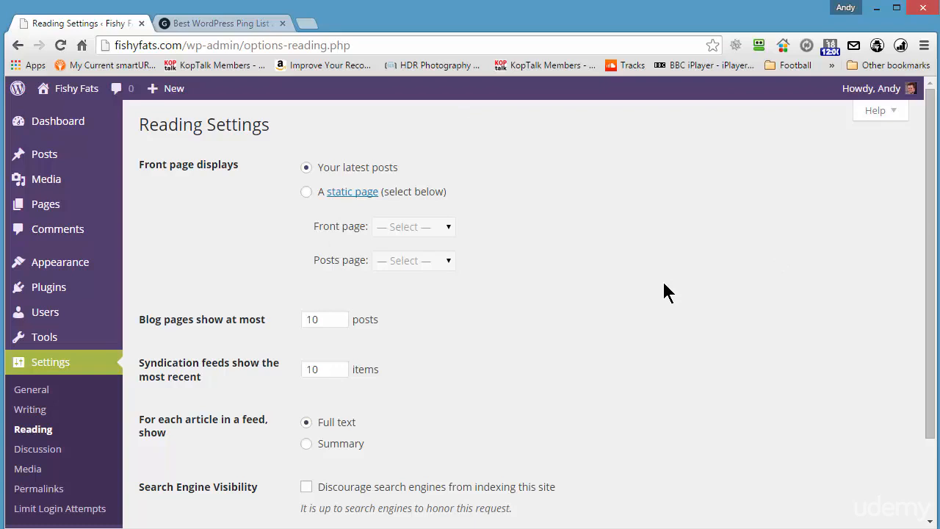
scroll(667, 292, "down", 1)
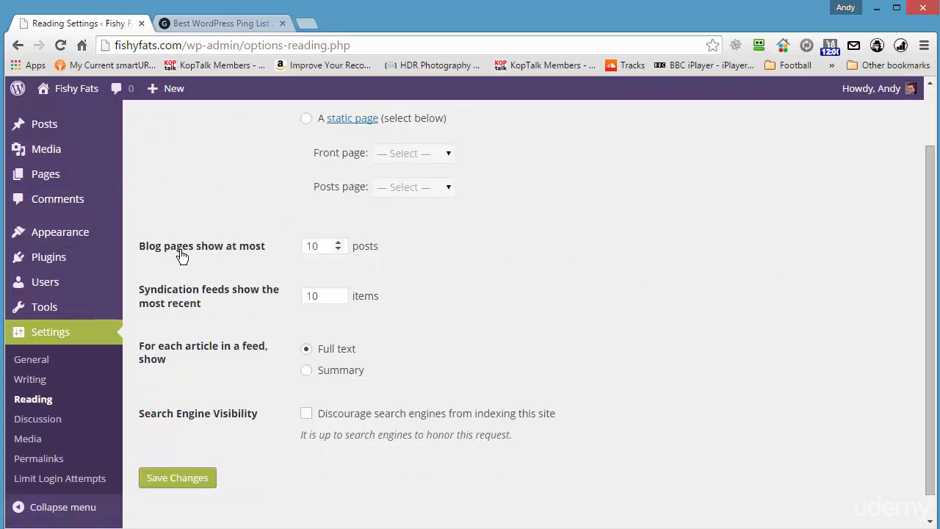
left_click(318, 246)
left_click(314, 380)
left_click(307, 414)
left_click(307, 413)
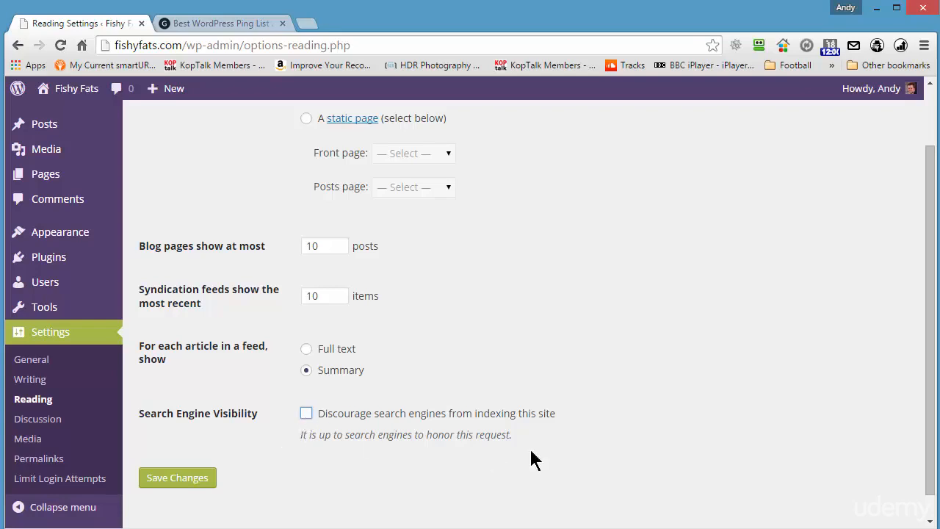
left_click(173, 478)
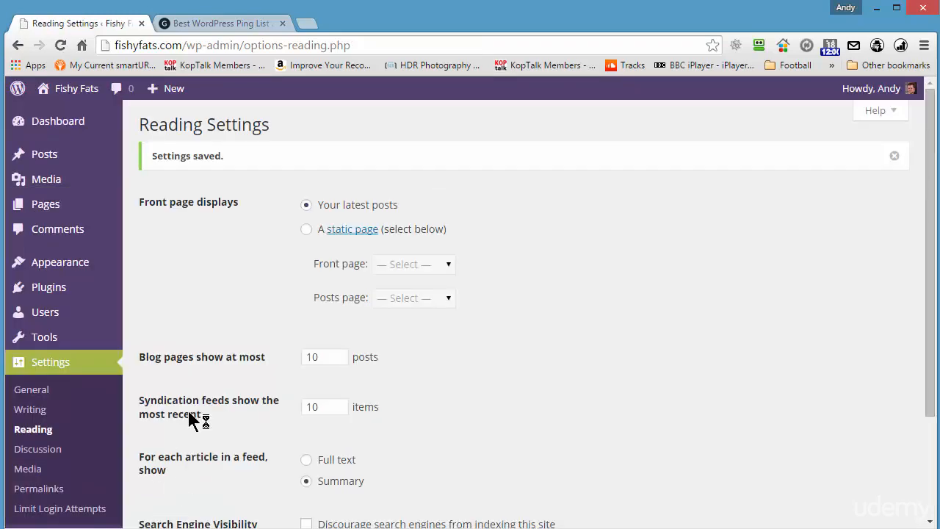
scroll(206, 389, "down", 2)
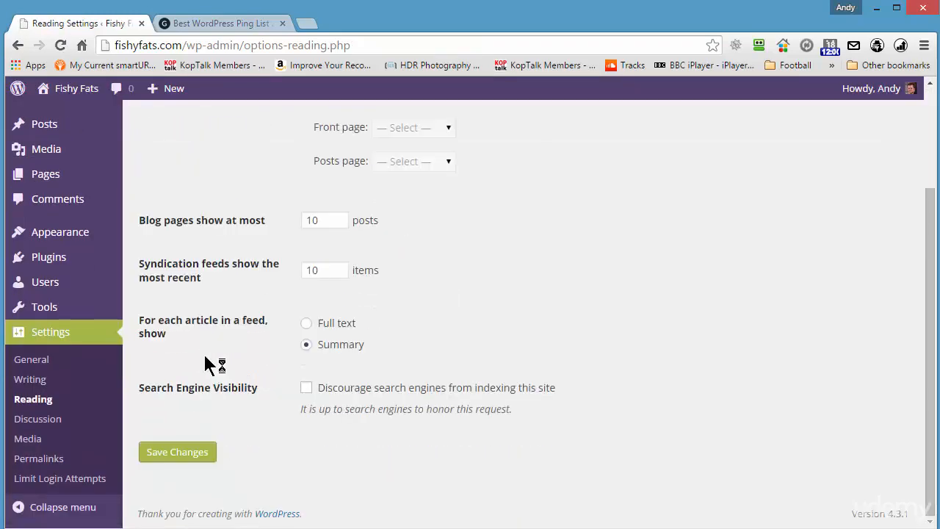
left_click(37, 419)
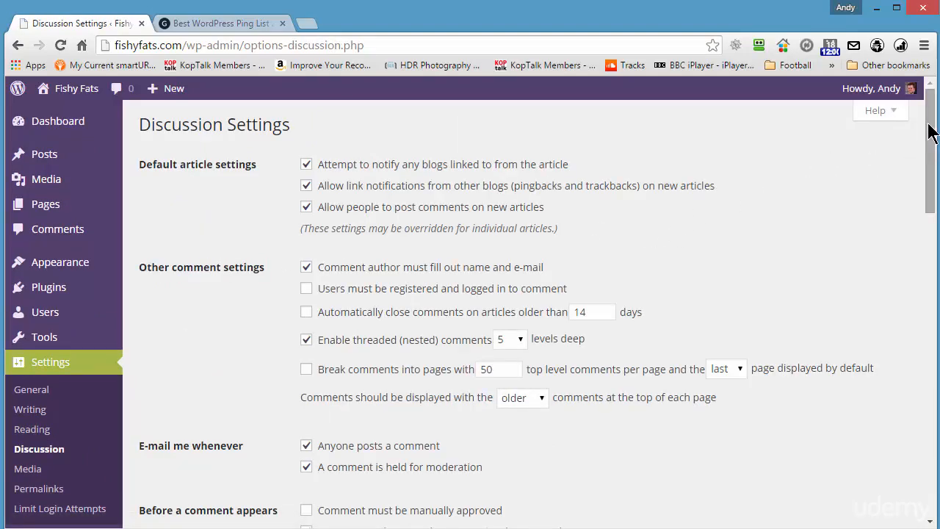
Tick 'Comment must be manually approved' and lower the moderation link count from 2 to 1.
scroll(931, 132, "down", 5)
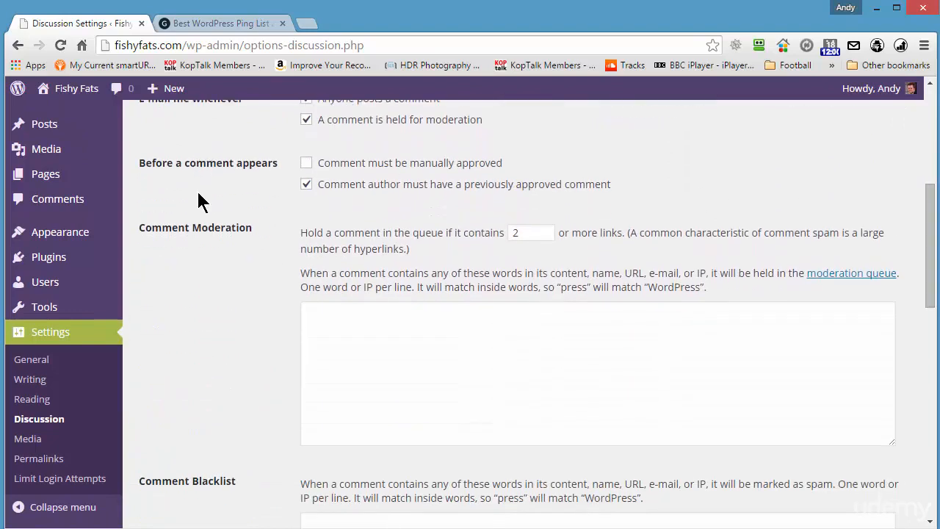
left_click(307, 164)
left_click(544, 236)
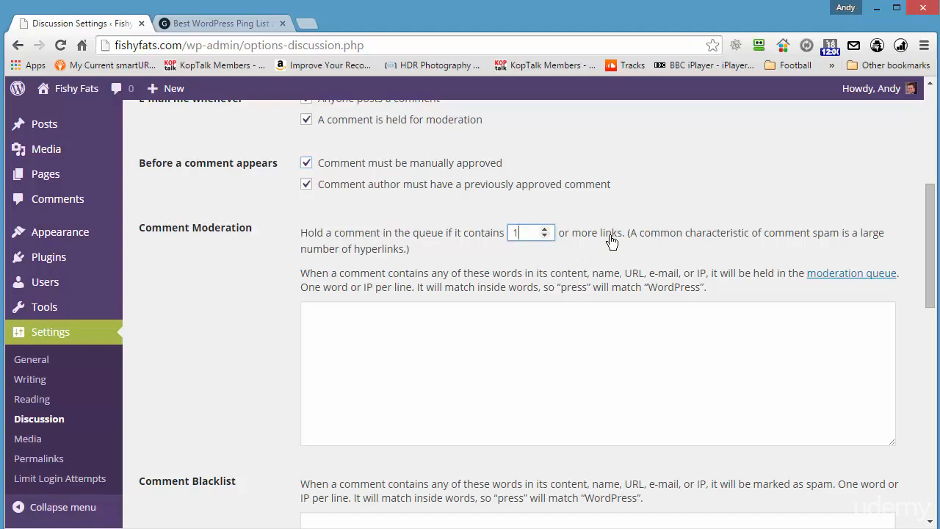
scroll(197, 290, "down", 1)
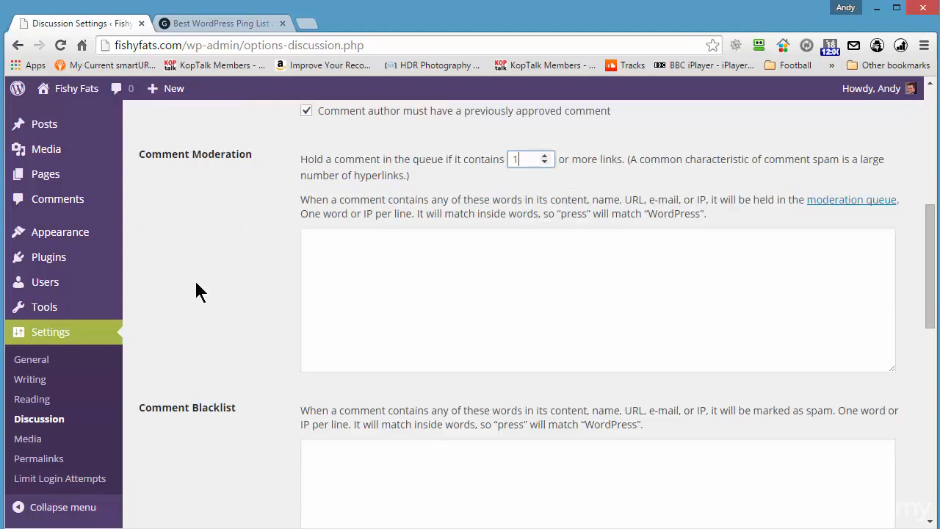
scroll(204, 271, "down", 4)
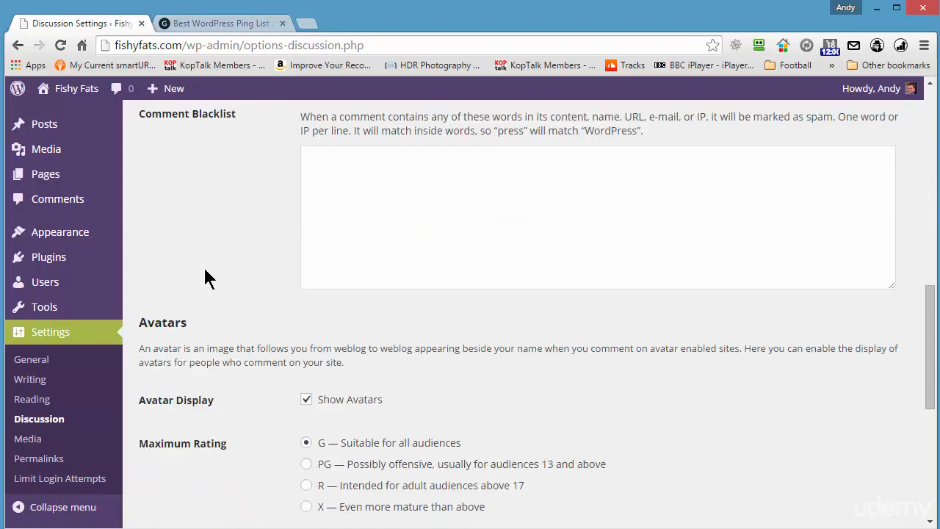
scroll(206, 277, "down", 2)
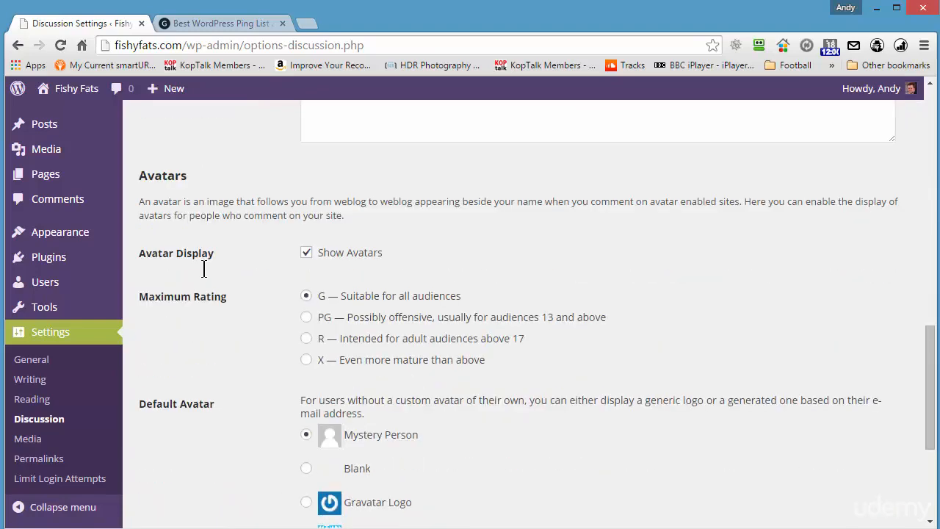
Choose Blank as the default avatar and save the Discussion Settings.
scroll(204, 273, "down", 4)
scroll(213, 272, "up", 4)
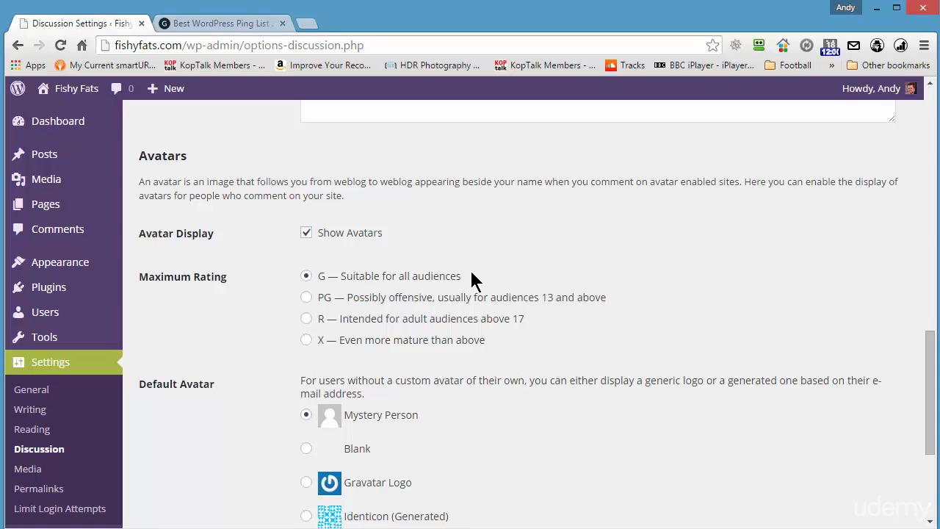
scroll(220, 264, "down", 2)
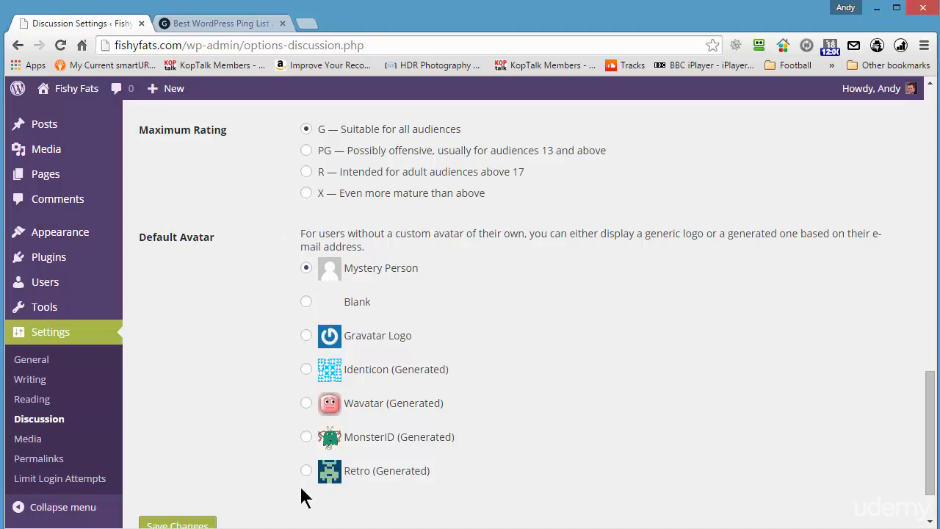
left_click(307, 303)
scroll(555, 308, "down", 1)
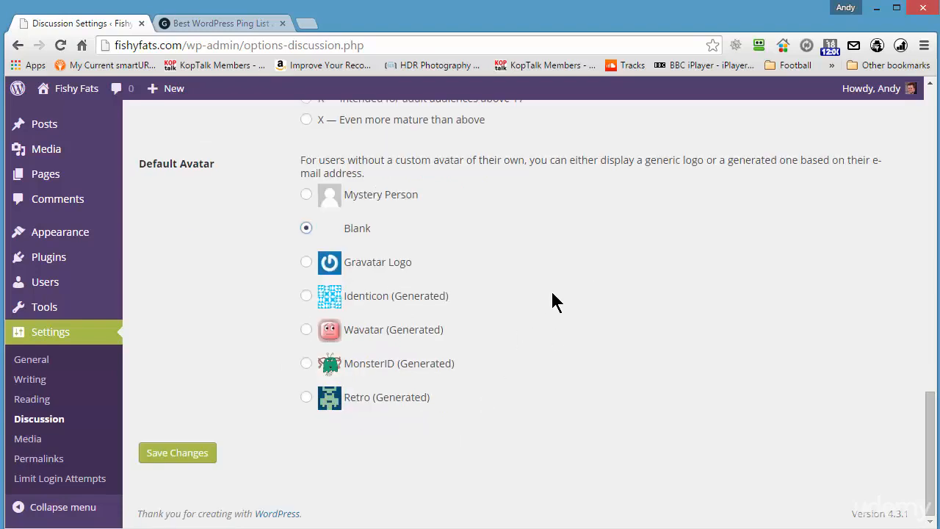
left_click(179, 455)
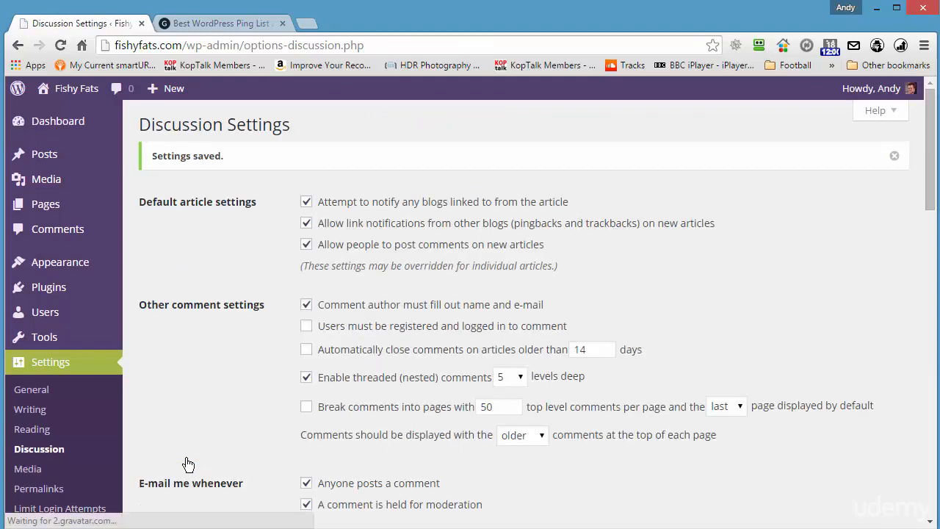
left_click(39, 451)
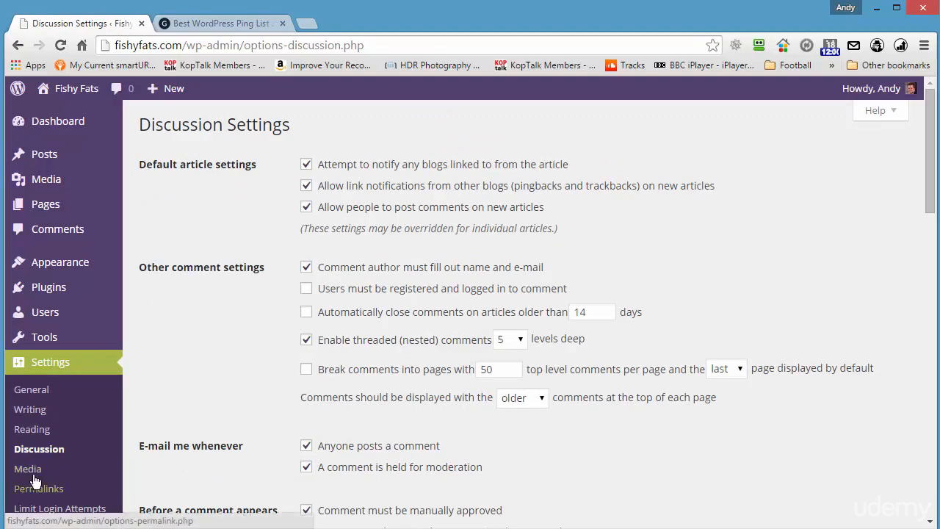
left_click(53, 491)
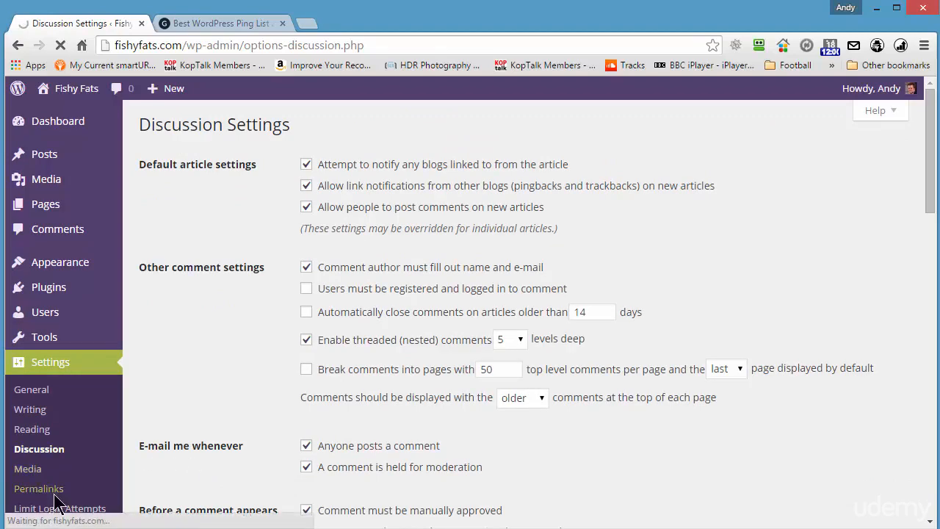
Keep Custom Structure selected and delete its index.php date-based part.
scroll(676, 238, "down", 1)
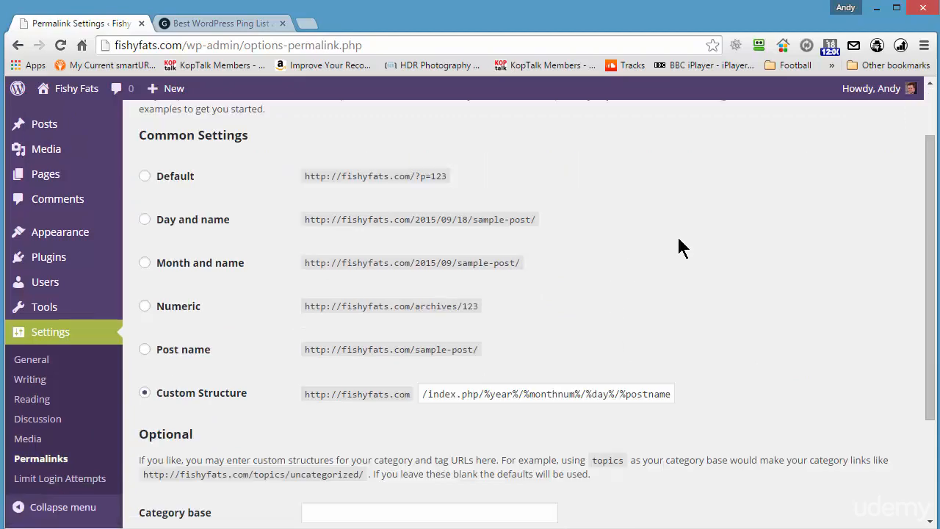
scroll(651, 218, "down", 2)
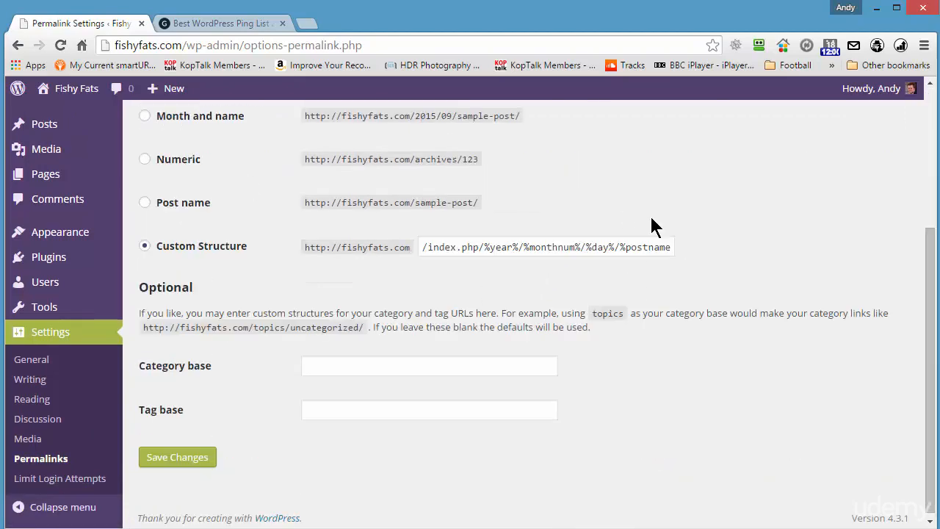
scroll(650, 219, "up", 3)
scroll(650, 219, "down", 1)
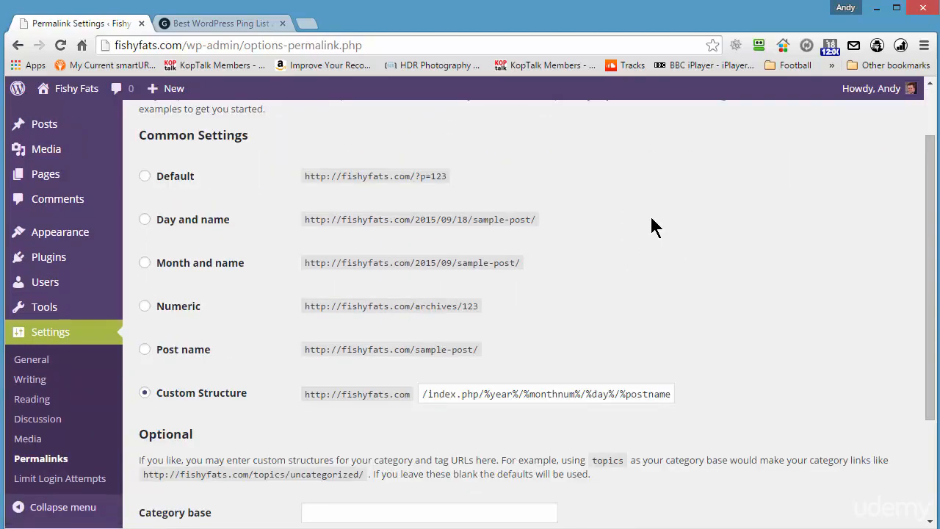
left_click(145, 393)
left_click_drag(421, 394, 865, 384)
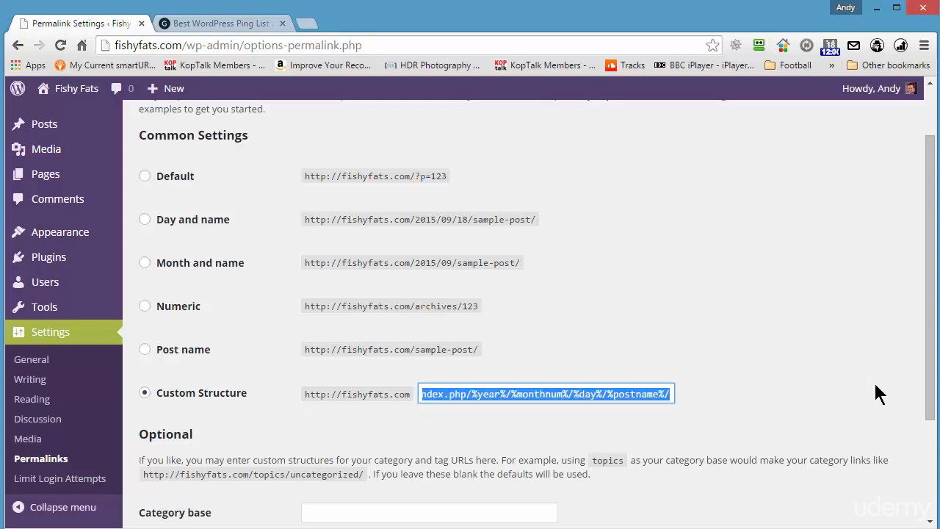
left_click(602, 394)
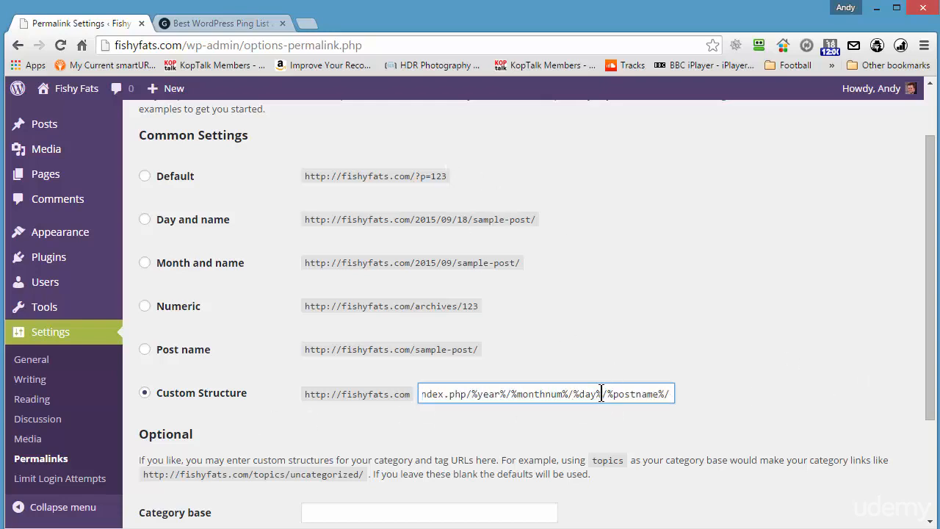
left_click_drag(601, 395, 244, 412)
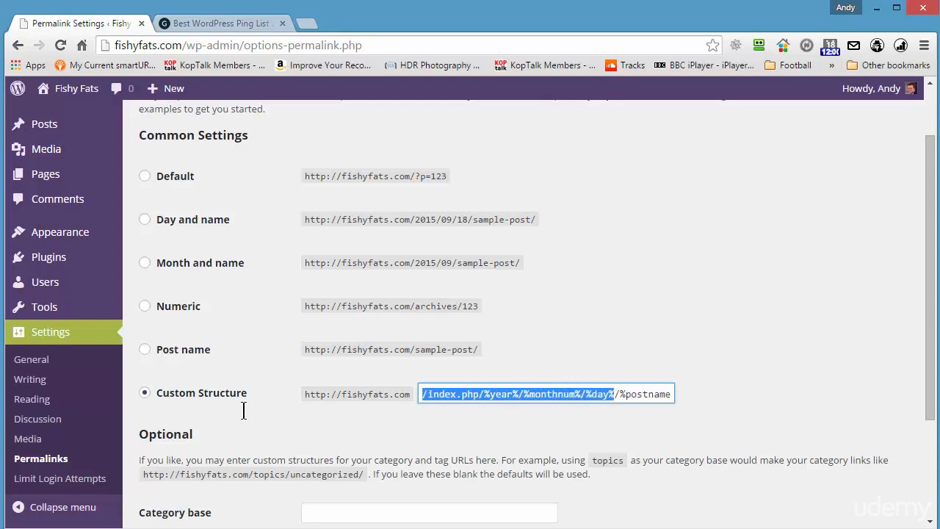
key("BackSpace")
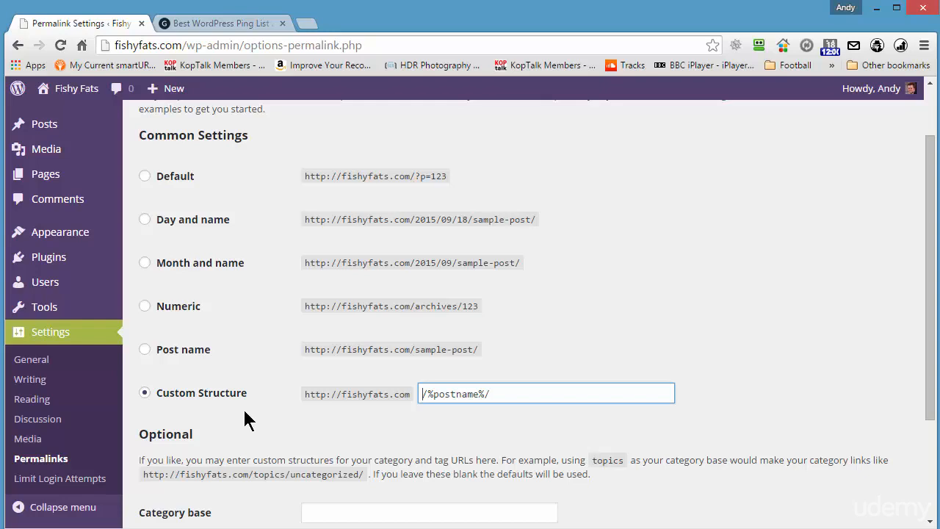
Insert /%category%/ before the postname tag to get /%category%/%postname%/ and save.
type("/%category")
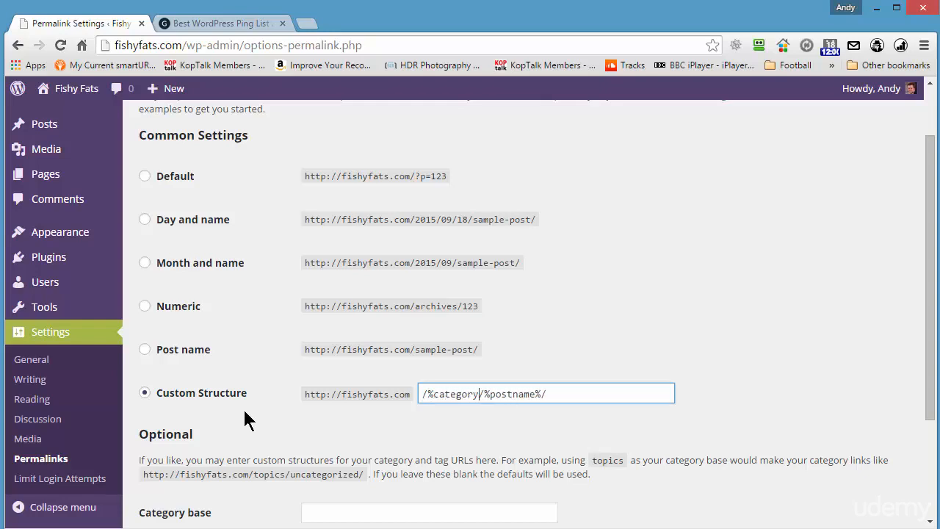
type("%/")
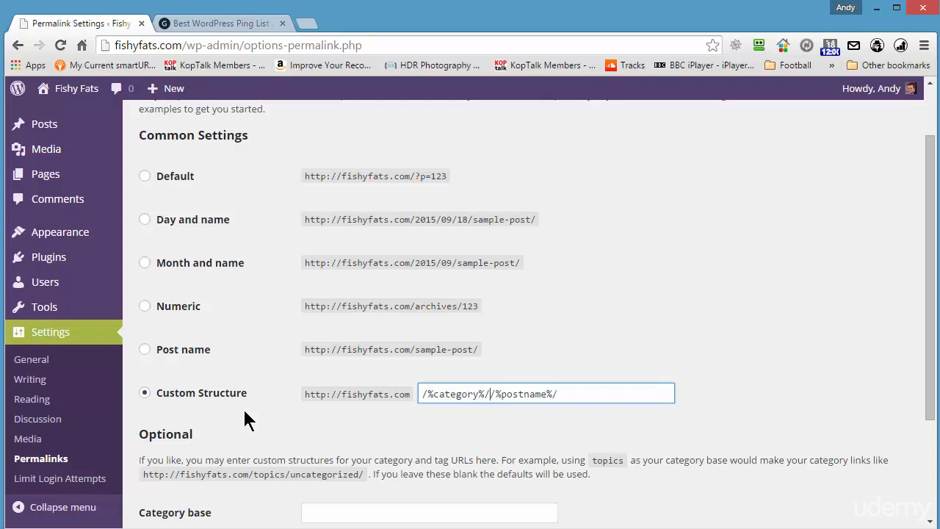
key("BackSpace")
scroll(716, 360, "down", 2)
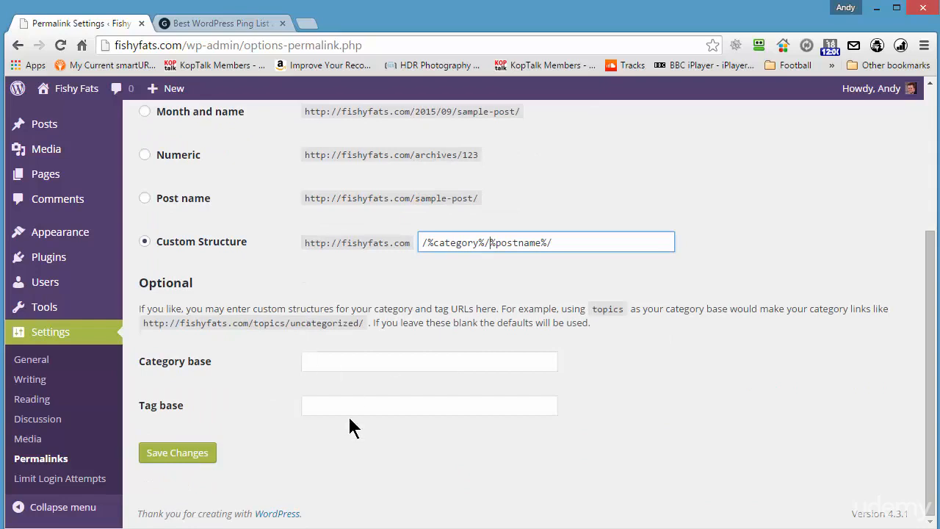
left_click(182, 461)
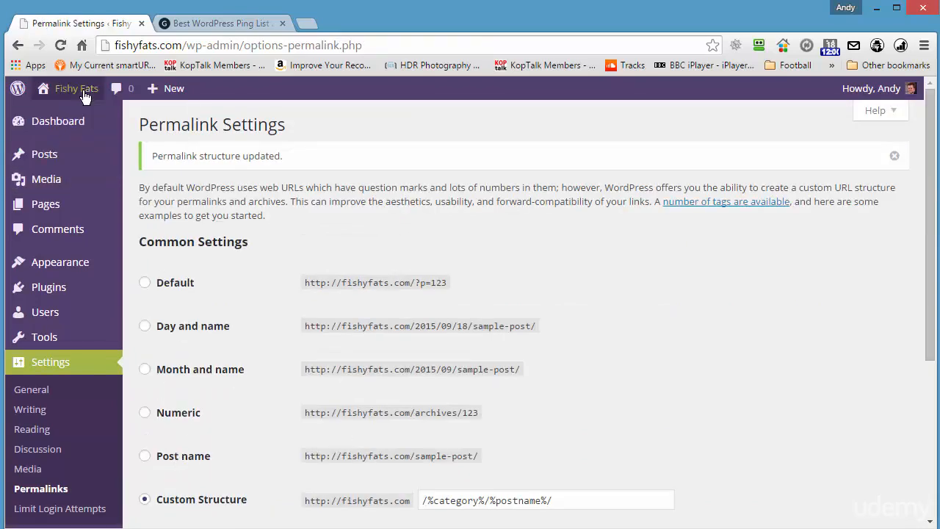
right_click(84, 96)
left_click(94, 101)
left_click(352, 25)
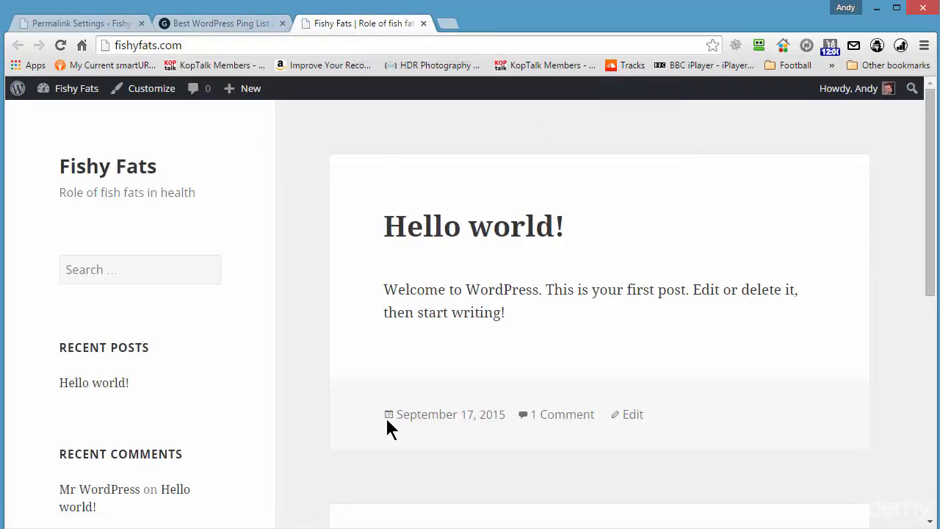
left_click(449, 228)
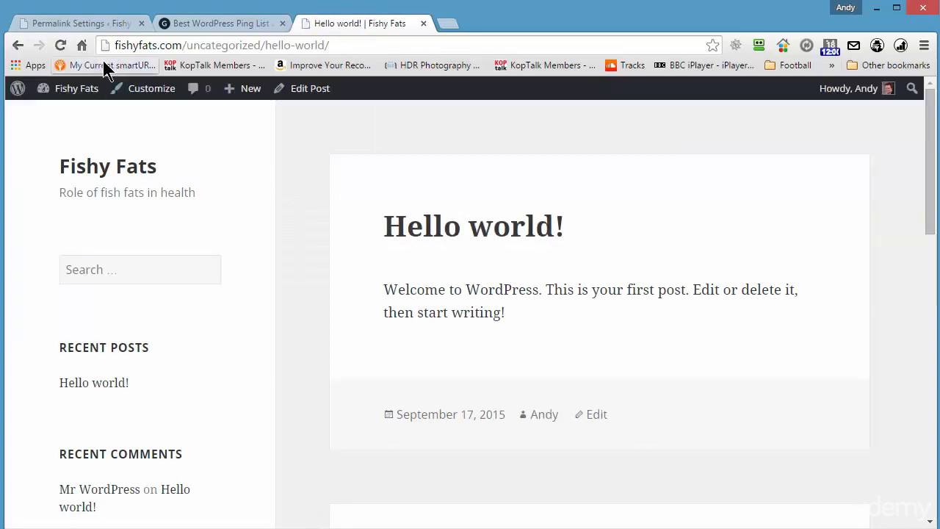
left_click_drag(186, 45, 259, 44)
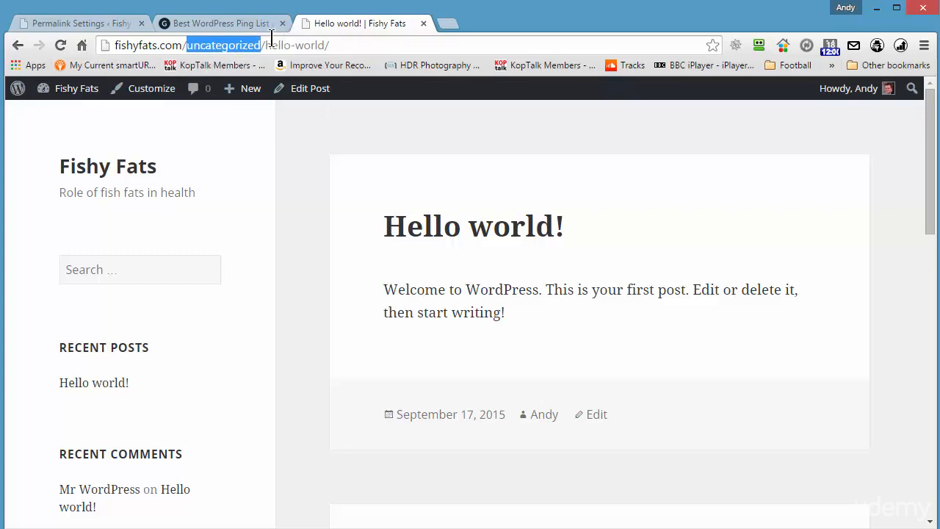
left_click_drag(265, 44, 324, 45)
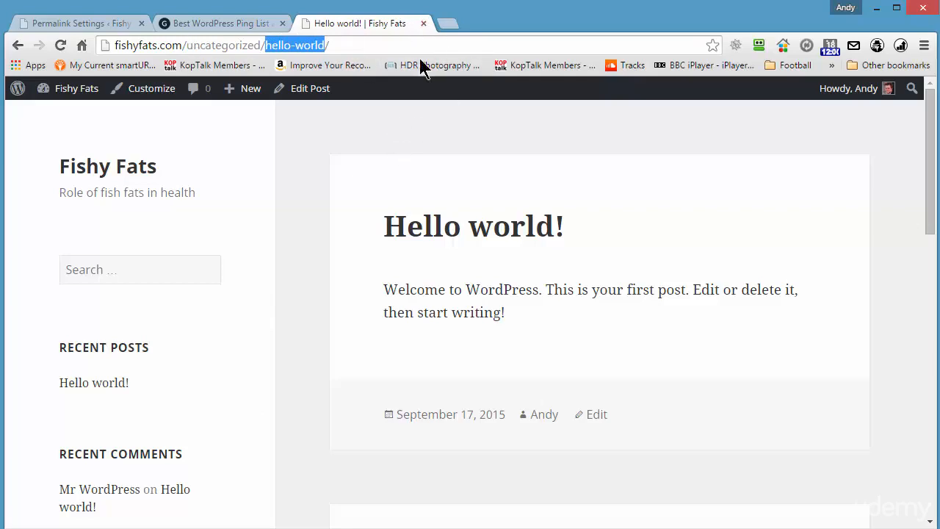
left_click(423, 24)
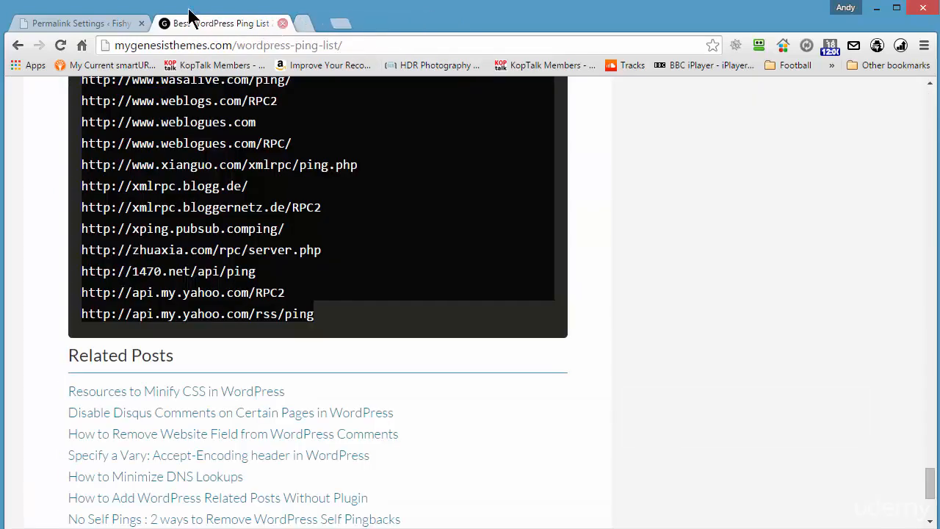
left_click(78, 24)
scroll(392, 266, "down", 2)
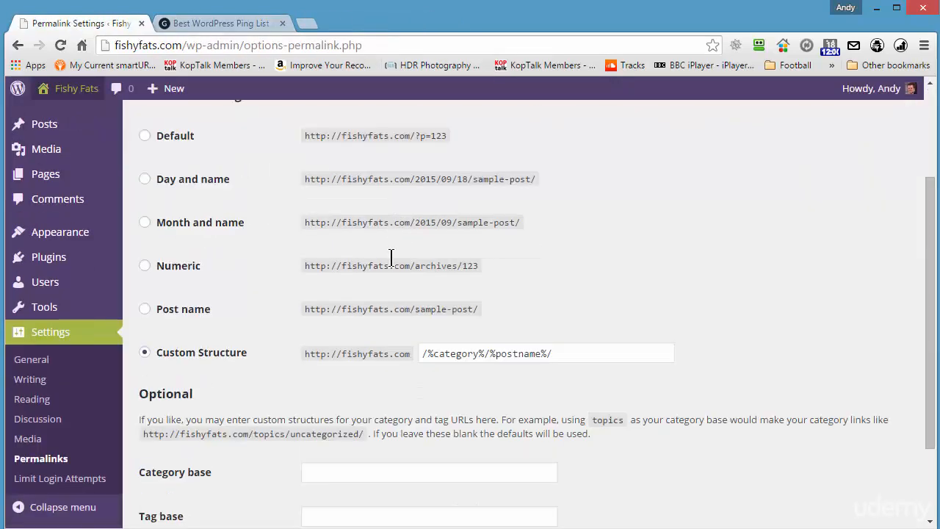
Set allowed retries to 1, lockout to 120 minutes, and lockouts count to 2.
left_click(58, 481)
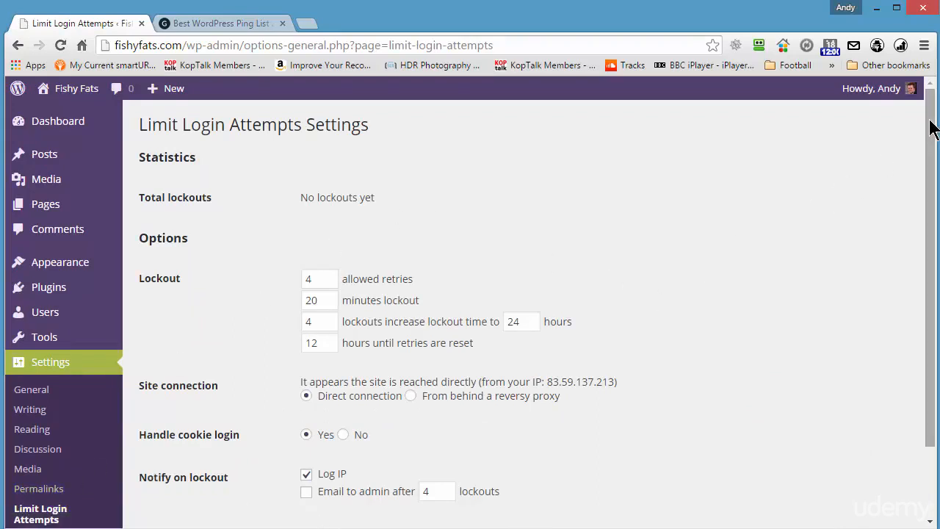
left_click_drag(930, 125, 936, 177)
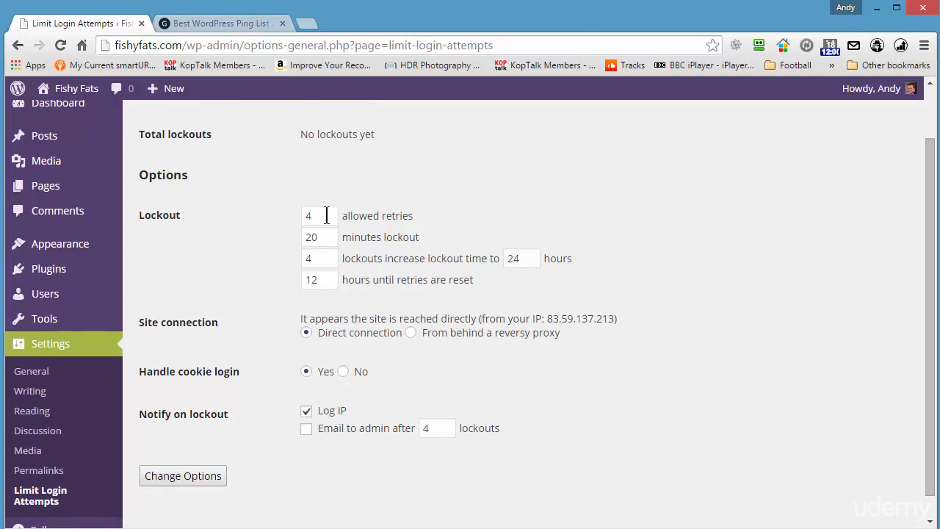
left_click_drag(327, 215, 304, 215)
type("1")
left_click_drag(324, 237, 295, 237)
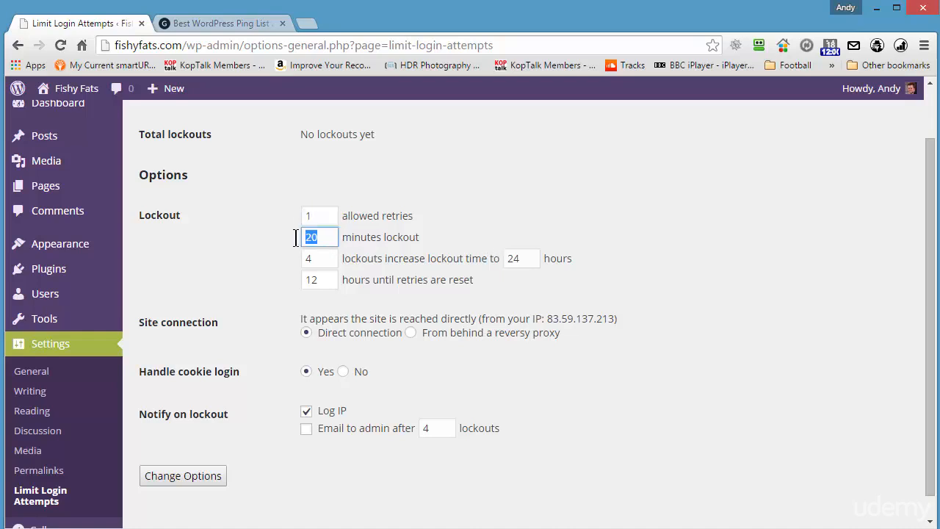
type("12")
double_click(309, 261)
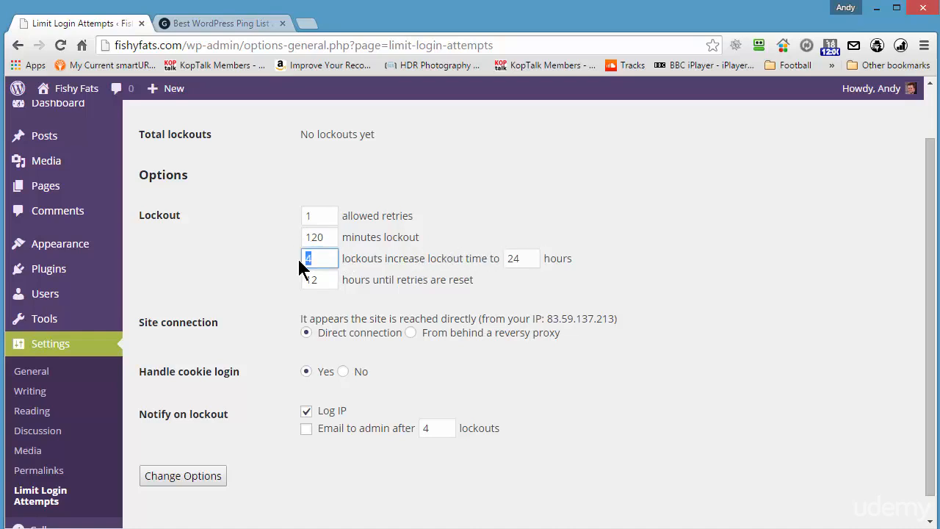
type("2")
Set the extended lockout to 48 hours, recheck the values, and save the options.
double_click(510, 258)
key("BackSpace")
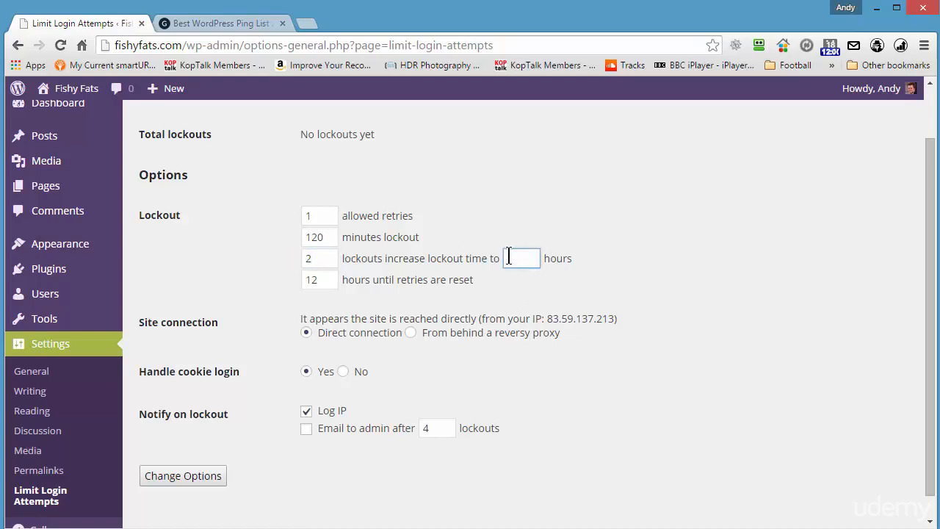
type("48")
left_click(315, 215)
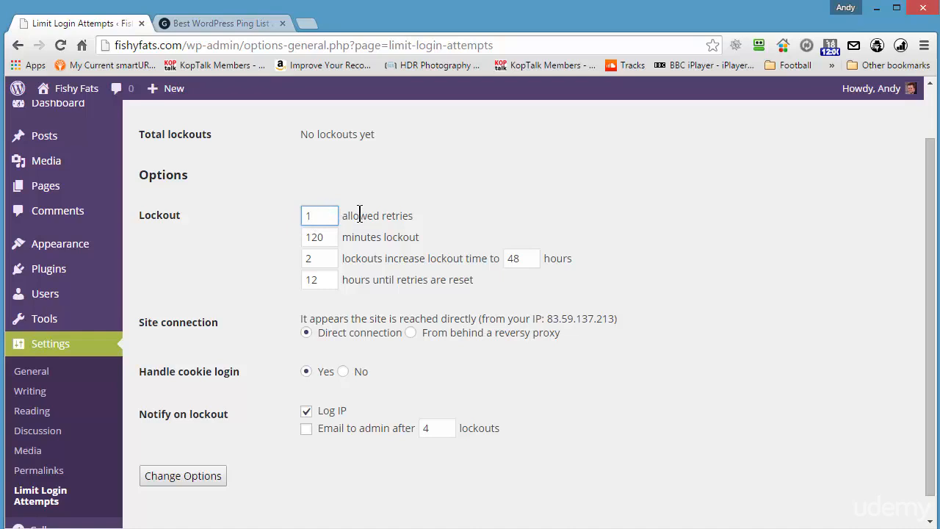
double_click(313, 256)
left_click_drag(522, 255, 548, 253)
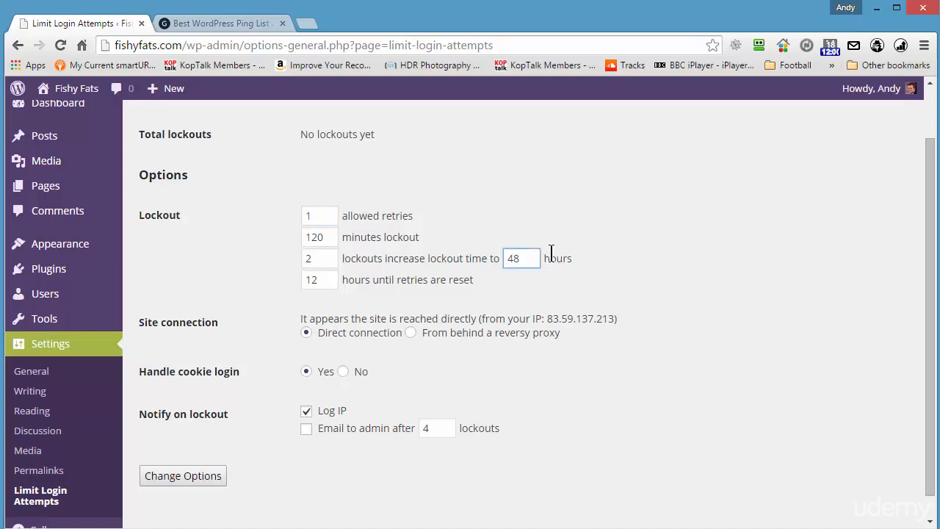
left_click(206, 474)
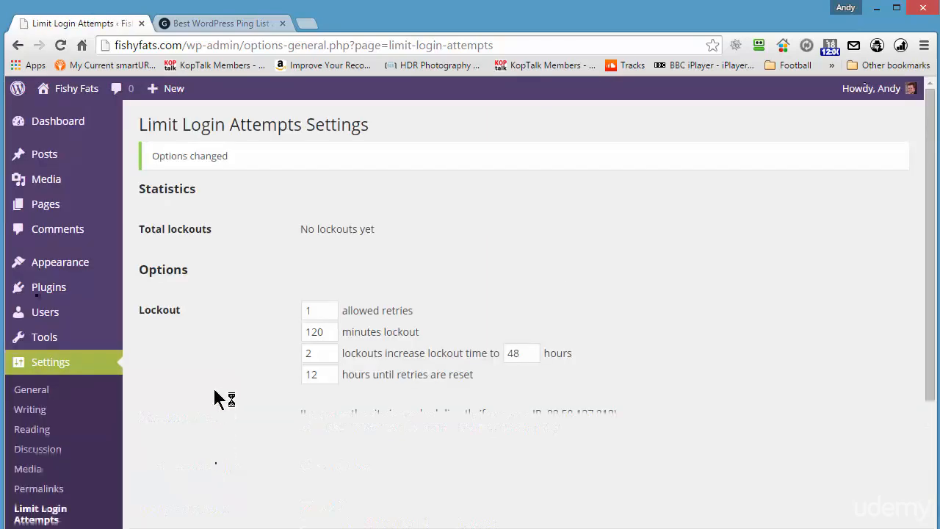
scroll(564, 409, "up", 2)
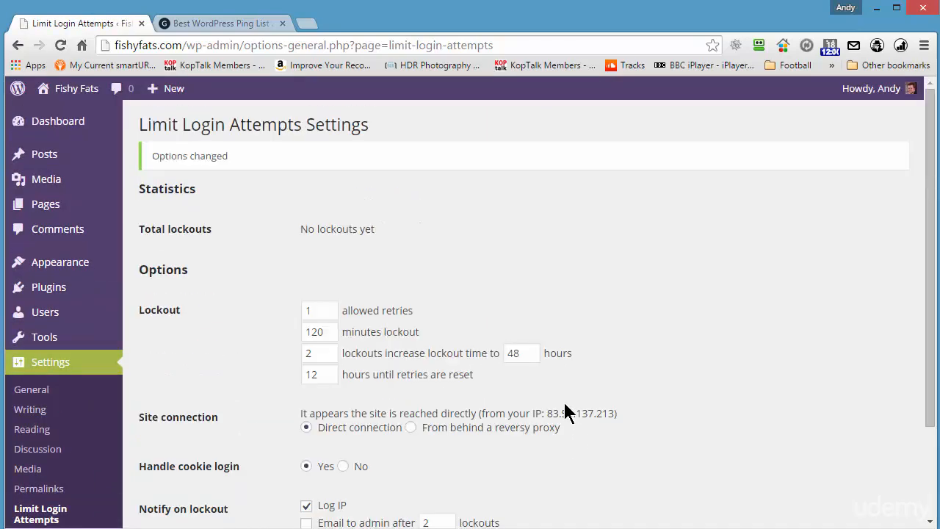